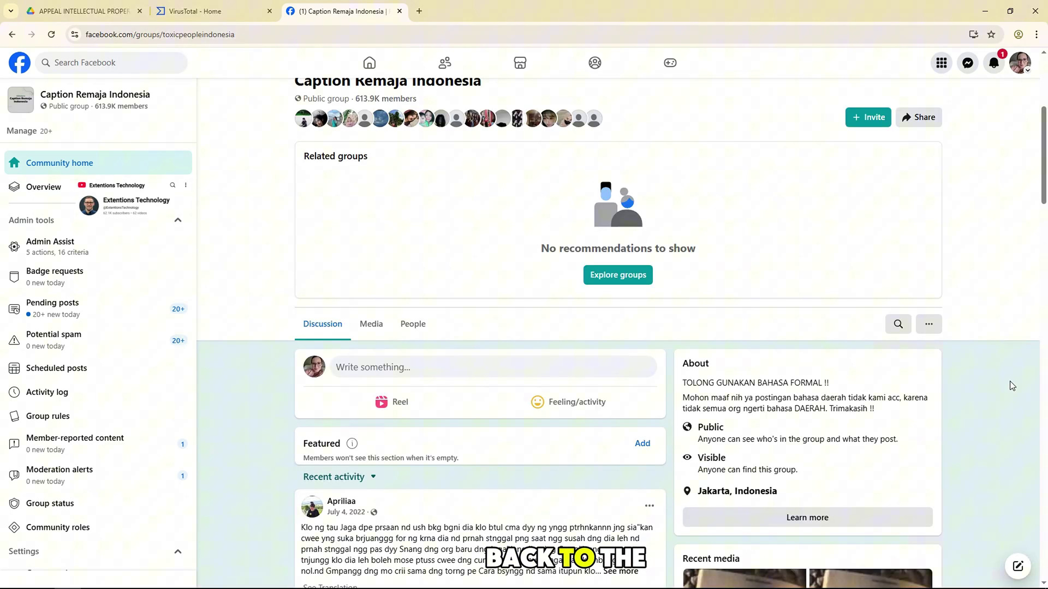
Step: Review the group's intellectual property violation notice and its Take action options
{"action": "left_click", "coordinate": [55, 505]}
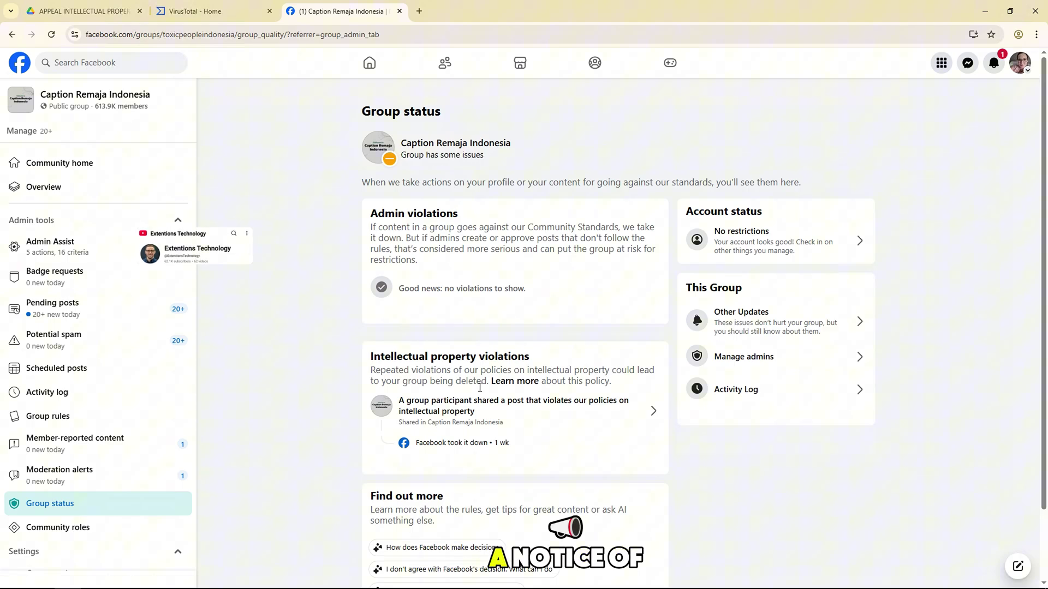
{"action": "left_click", "coordinate": [472, 410]}
{"action": "scroll", "coordinate": [480, 402], "scroll_direction": "down", "scroll_amount": 3}
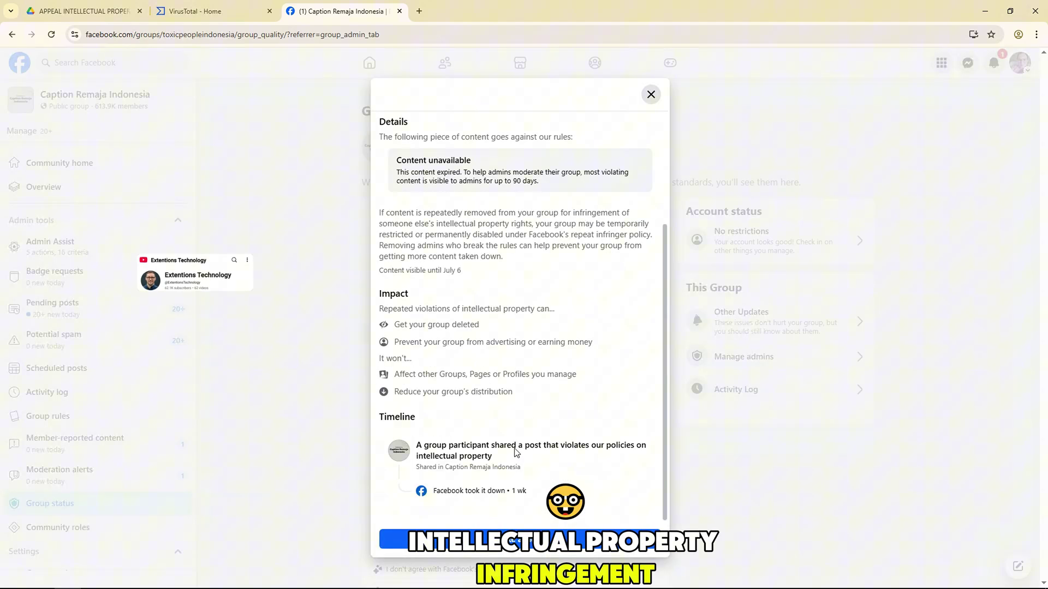
{"action": "left_click", "coordinate": [499, 540]}
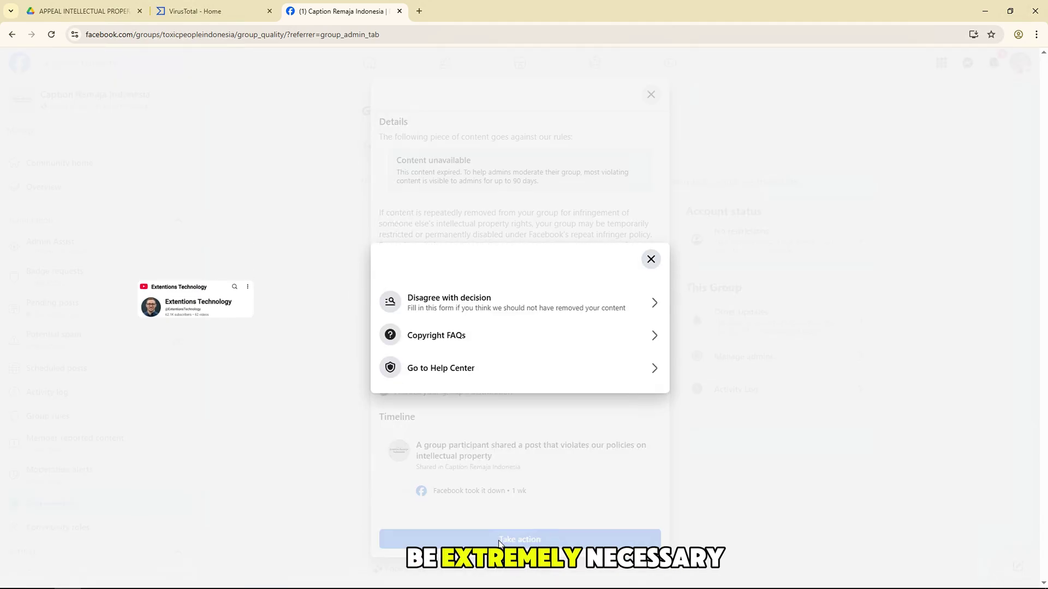
{"action": "left_click", "coordinate": [650, 260]}
{"action": "left_click", "coordinate": [650, 93]}
Step: Reload the group status page, recheck the violation notice, and download the appeal zip from Google Drive
{"action": "right_click", "coordinate": [295, 184]}
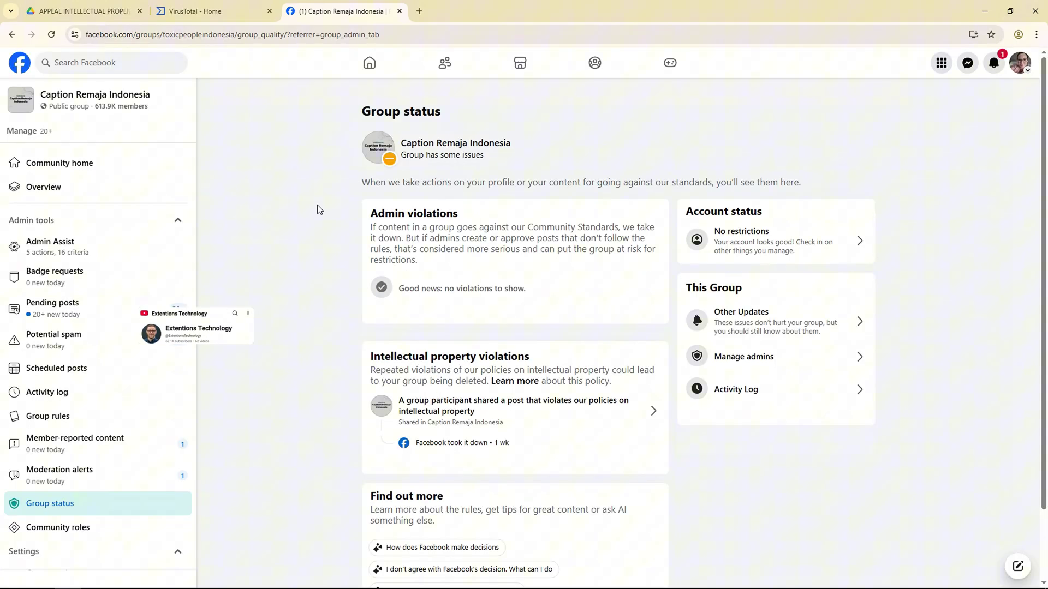
{"action": "left_click", "coordinate": [325, 227]}
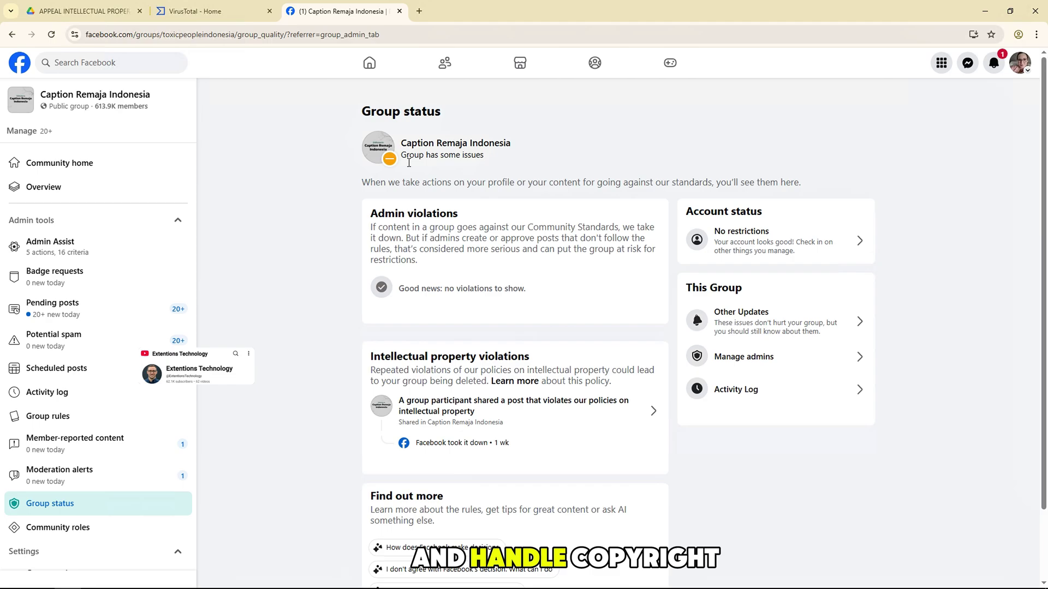
{"action": "triple_click", "coordinate": [442, 155]}
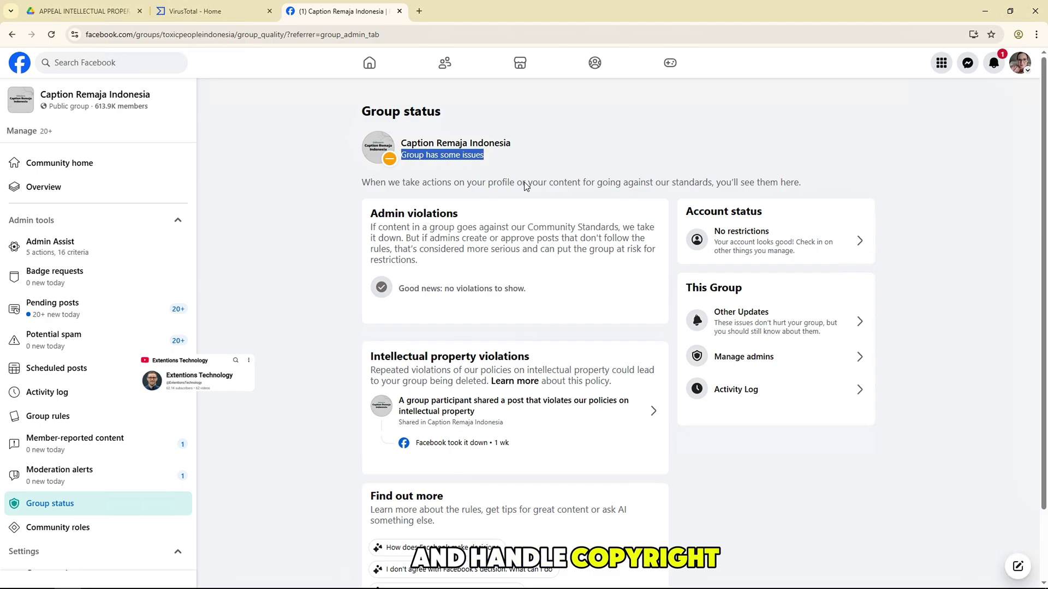
{"action": "left_click", "coordinate": [467, 410]}
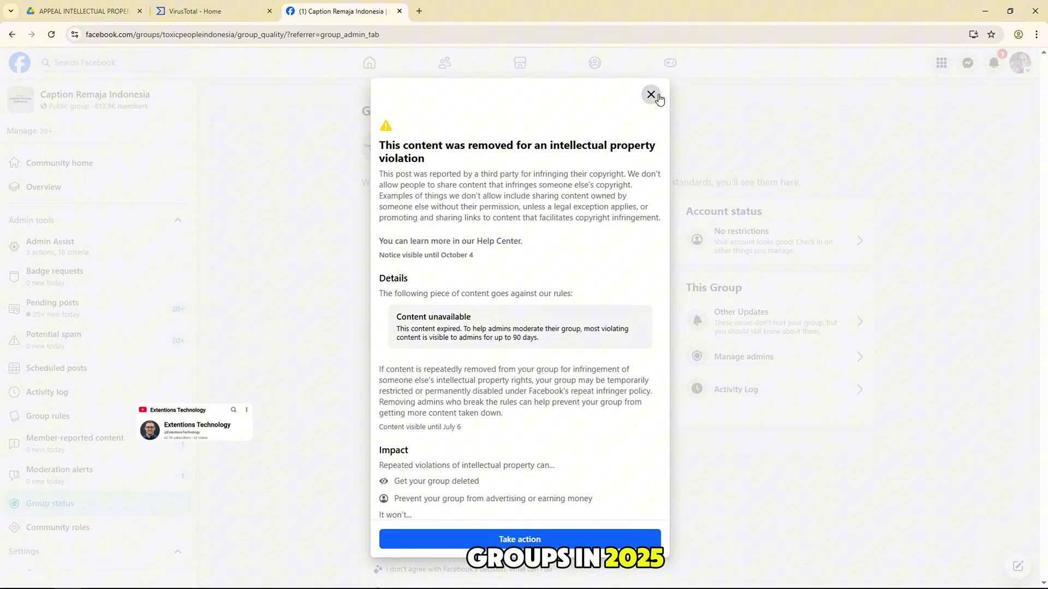
{"action": "left_click", "coordinate": [650, 94]}
{"action": "left_click", "coordinate": [82, 11]}
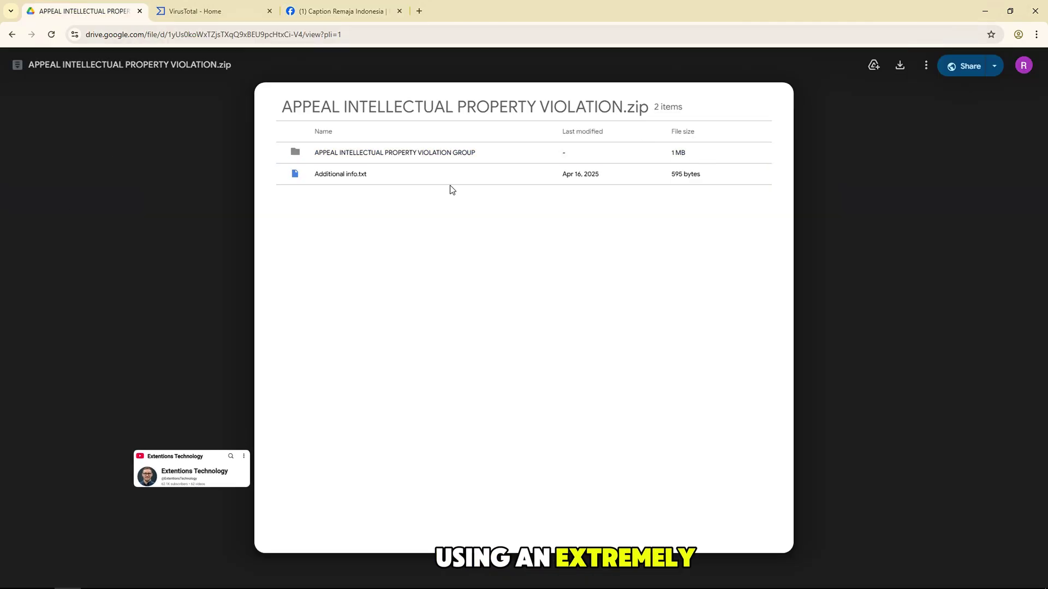
{"action": "left_click", "coordinate": [900, 68]}
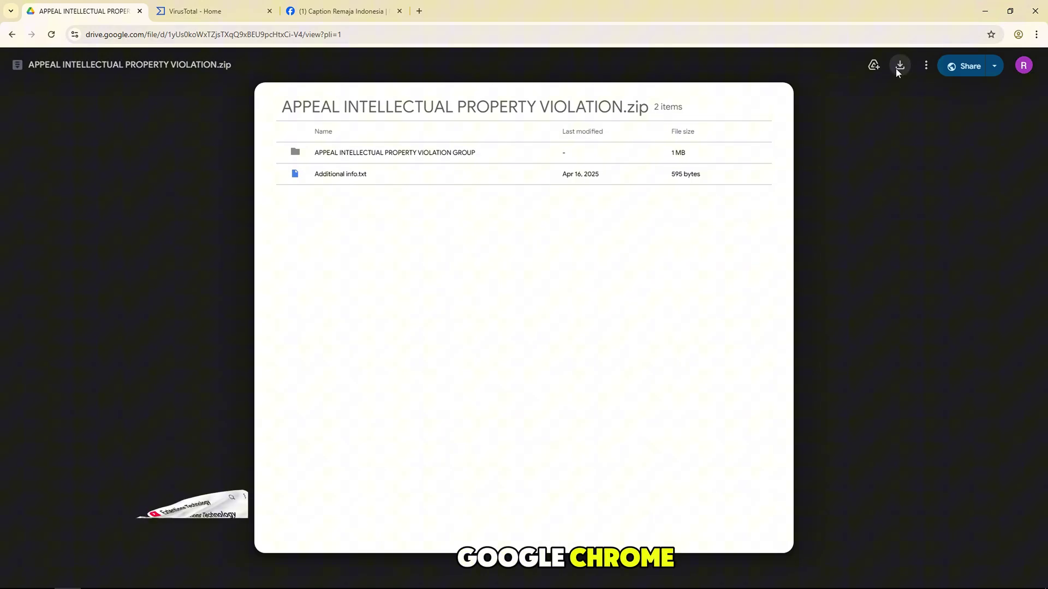
Step: Upload the downloaded appeal zip to VirusTotal for scanning
{"action": "left_click", "coordinate": [195, 11]}
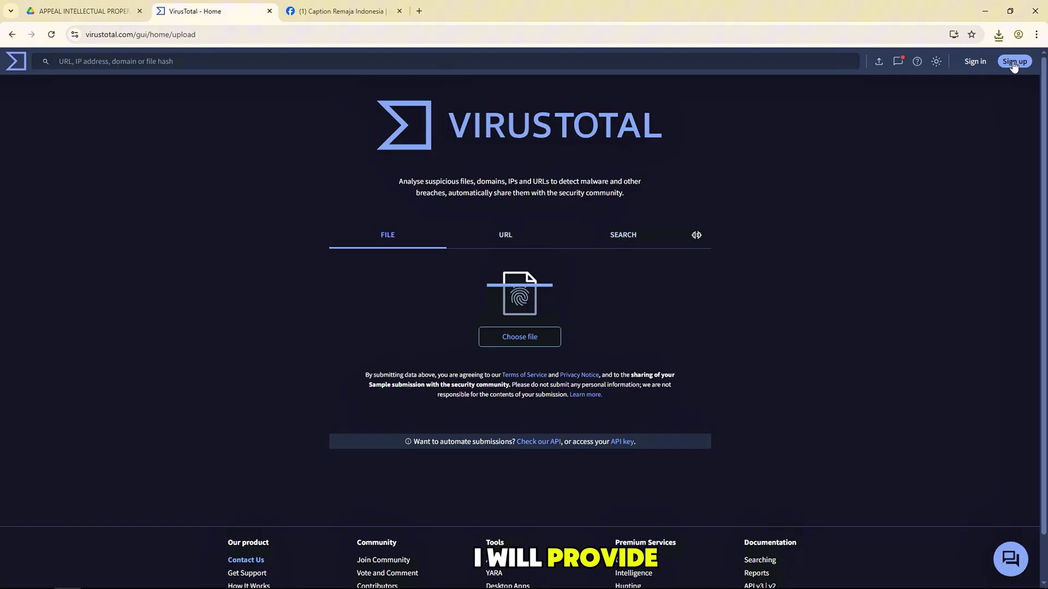
{"action": "left_click", "coordinate": [998, 35]}
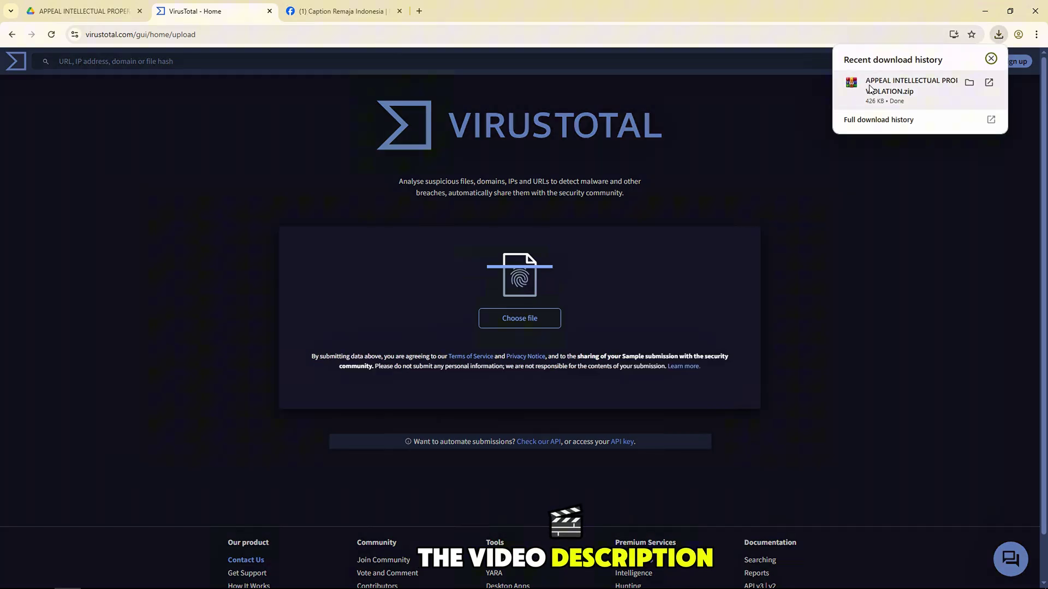
{"action": "left_click_drag", "start_coordinate": [895, 88], "coordinate": [549, 280]}
{"action": "left_click_drag", "start_coordinate": [514, 319], "coordinate": [514, 322]}
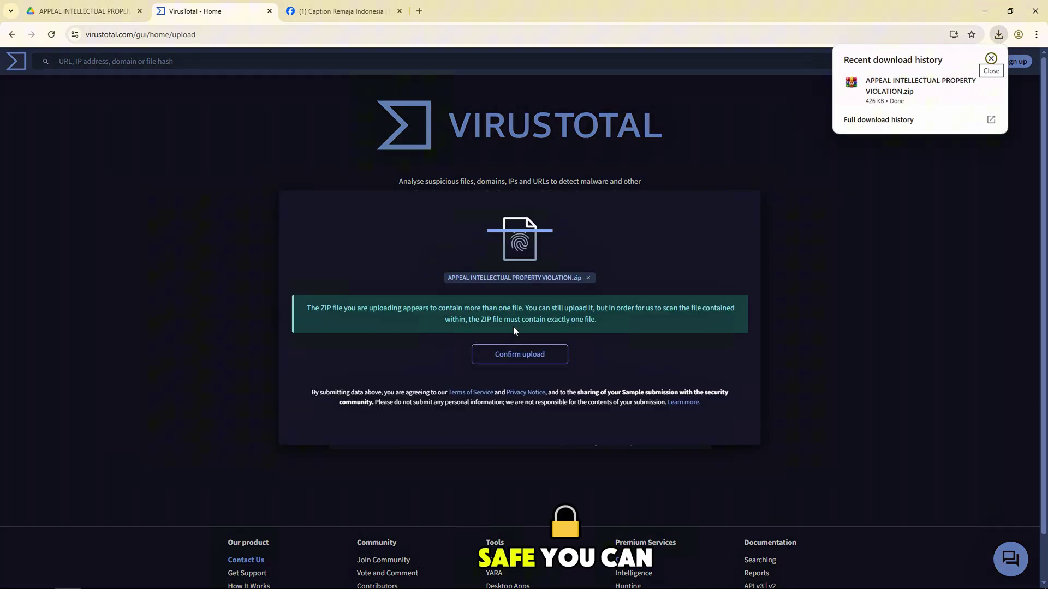
{"action": "left_click", "coordinate": [520, 356]}
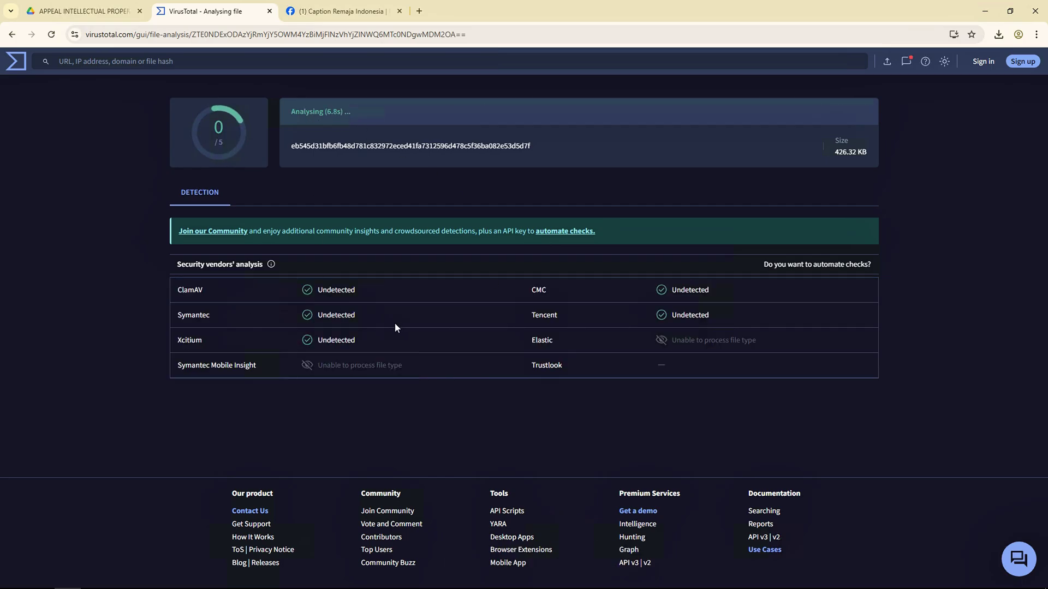
Step: Check the vendor results, with 0 of 58 flagging the 426.32 KB file
{"action": "scroll", "coordinate": [391, 322], "scroll_direction": "down", "scroll_amount": 4}
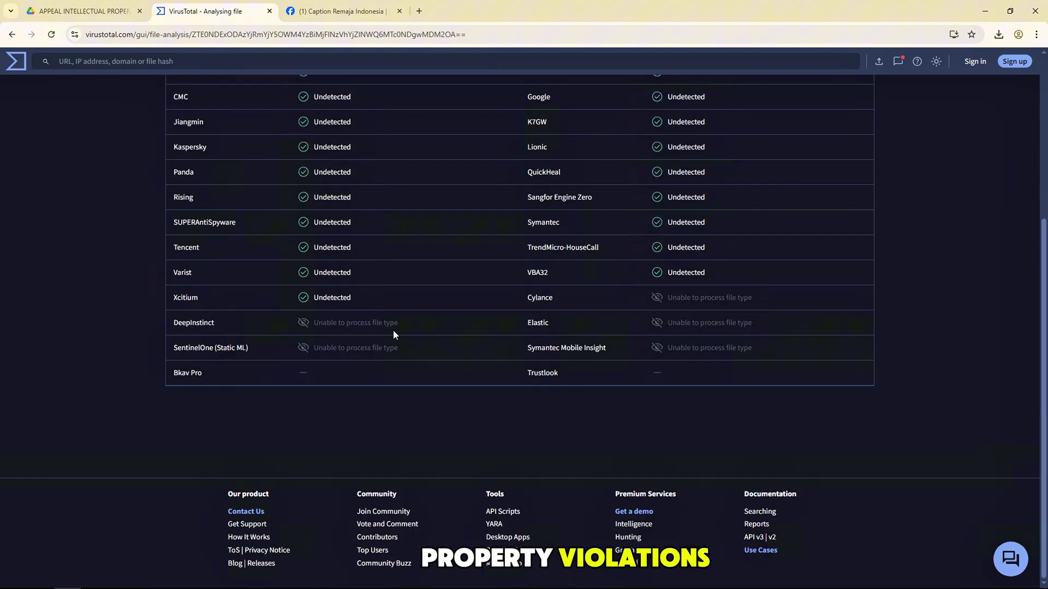
{"action": "scroll", "coordinate": [392, 329], "scroll_direction": "up", "scroll_amount": 6}
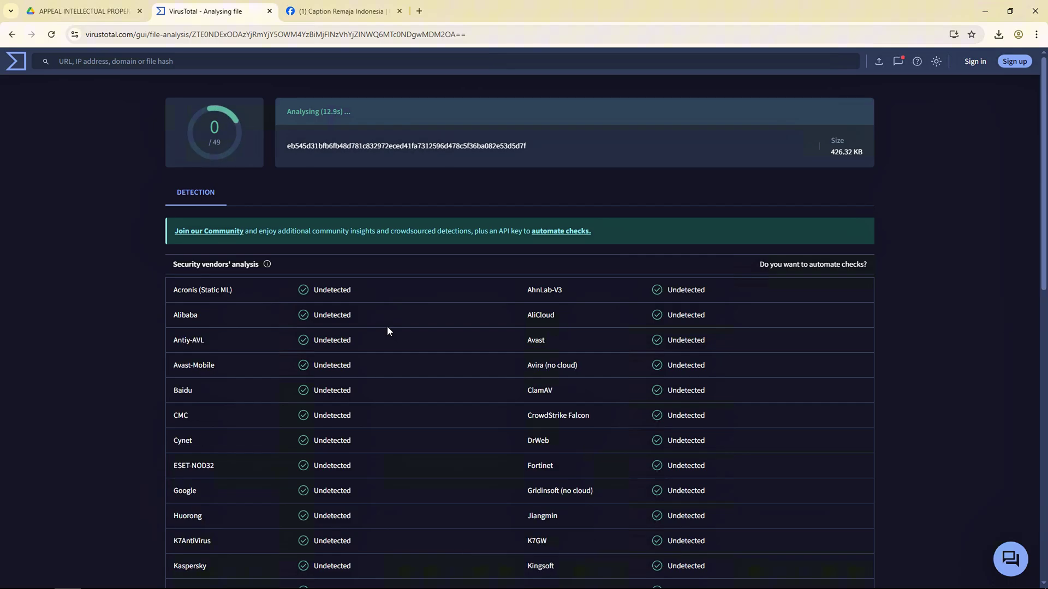
{"action": "scroll", "coordinate": [391, 324], "scroll_direction": "down", "scroll_amount": 13}
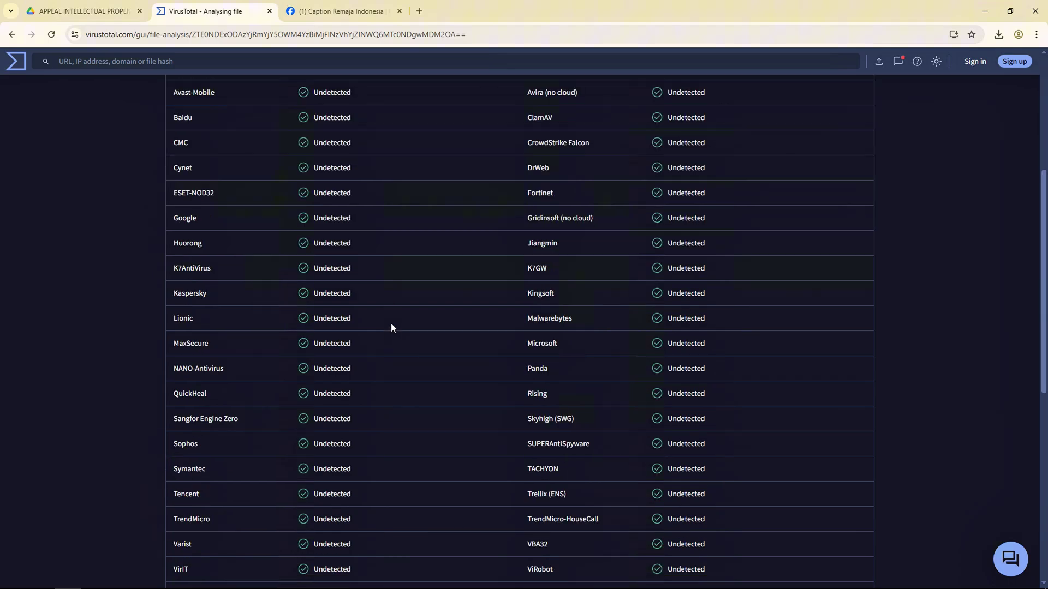
{"action": "scroll", "coordinate": [388, 326], "scroll_direction": "up", "scroll_amount": 7}
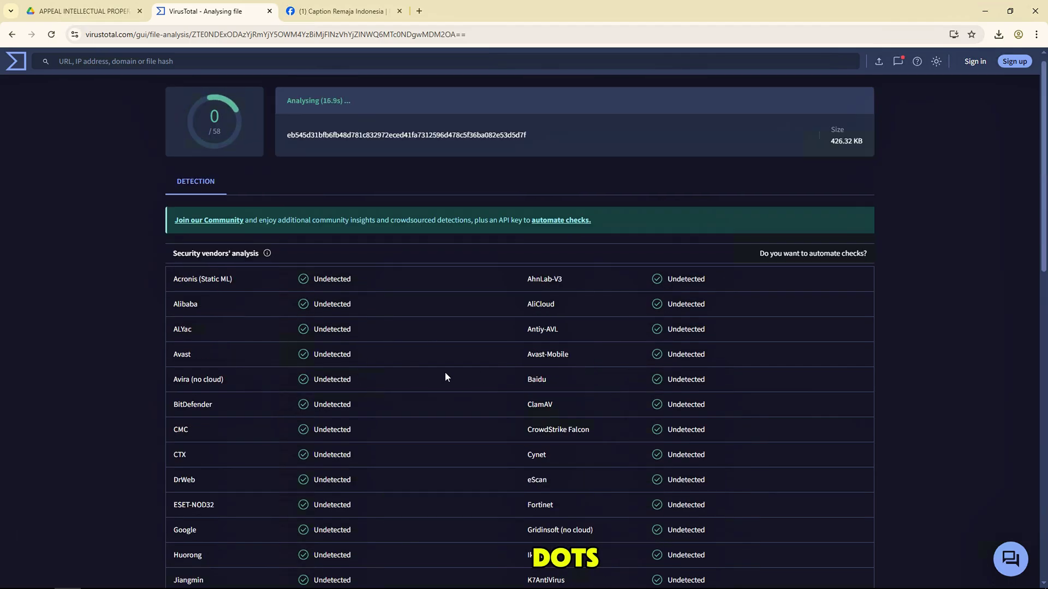
Step: Switch on Developer mode on Chrome's Extensions page and show the recent downloads
{"action": "left_click", "coordinate": [1036, 35]}
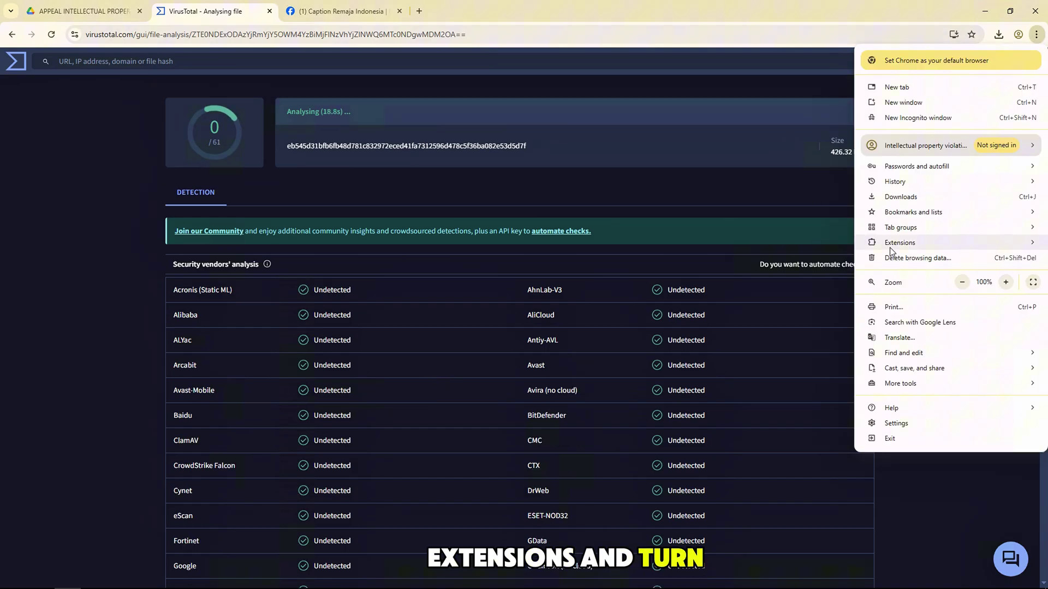
{"action": "mouse_move", "coordinate": [889, 247]}
{"action": "left_click", "coordinate": [791, 240]}
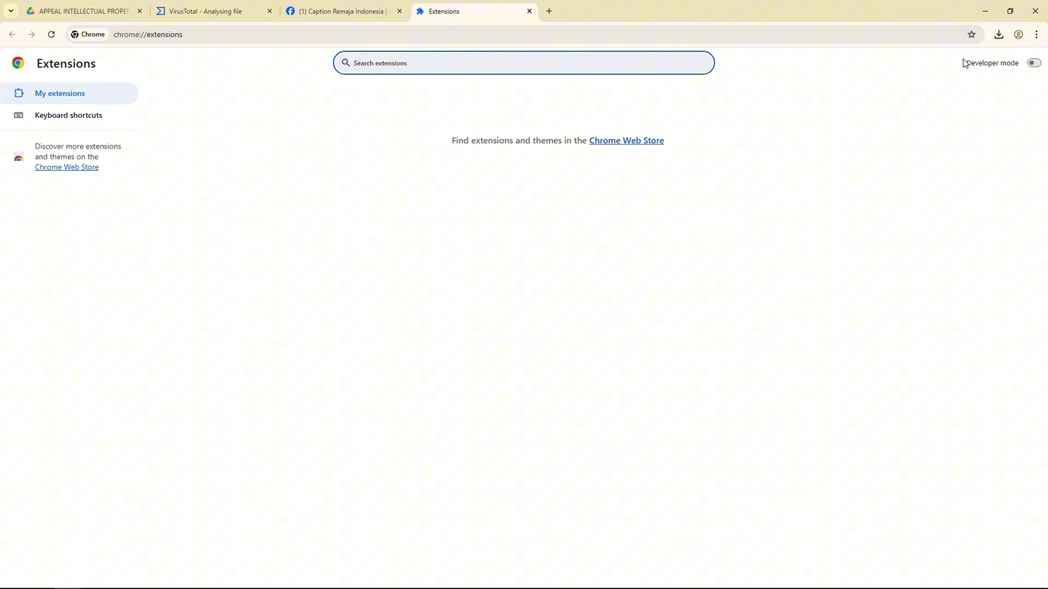
{"action": "left_click", "coordinate": [1034, 63]}
{"action": "left_click", "coordinate": [997, 36]}
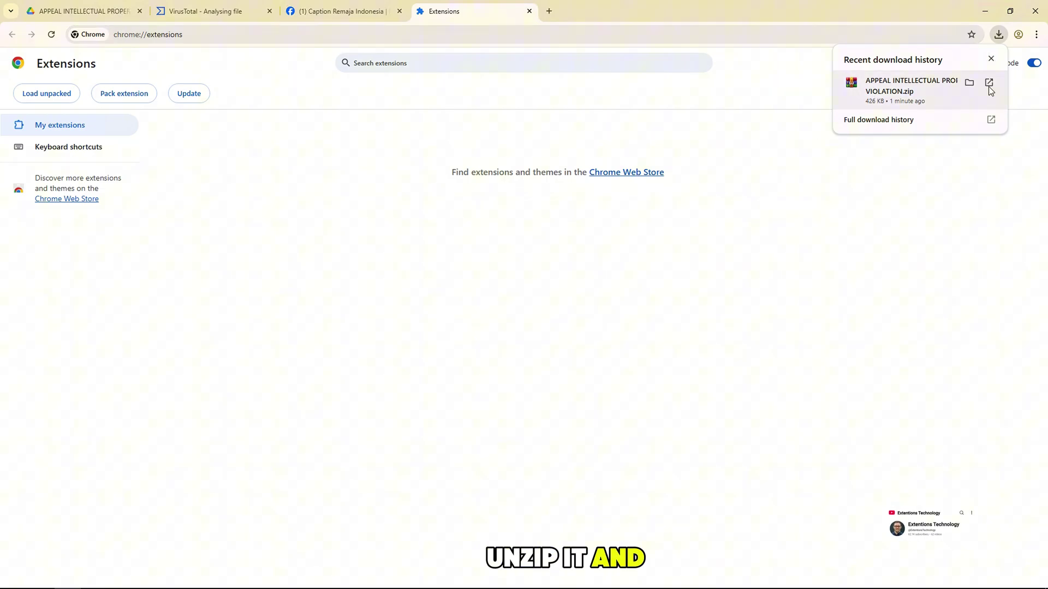
Step: Extract the appeal zip with WinRAR's Wizard into a Desktop folder
{"action": "left_click", "coordinate": [873, 91]}
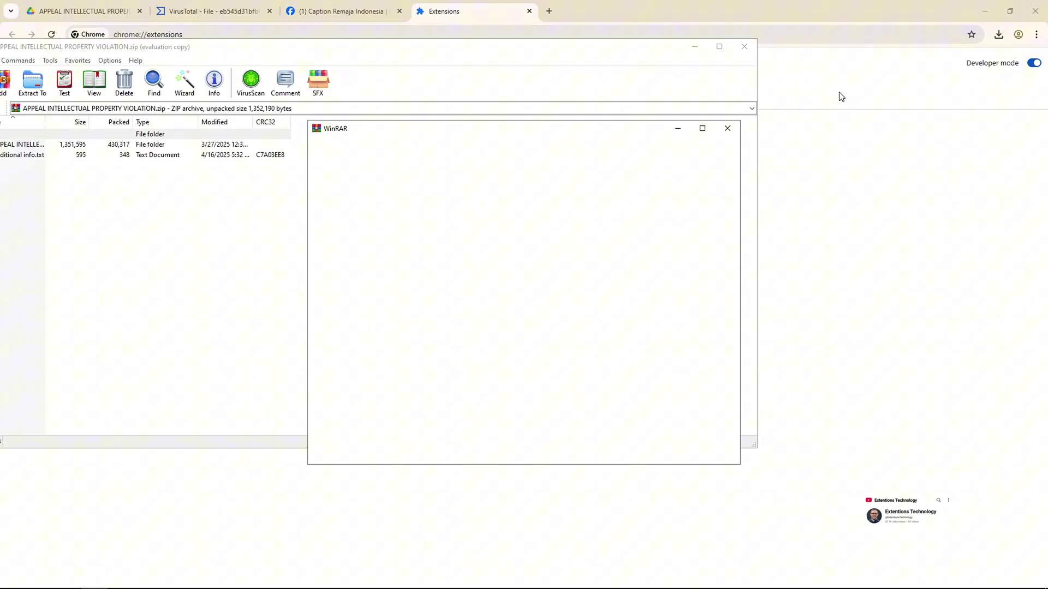
{"action": "left_click", "coordinate": [184, 82]}
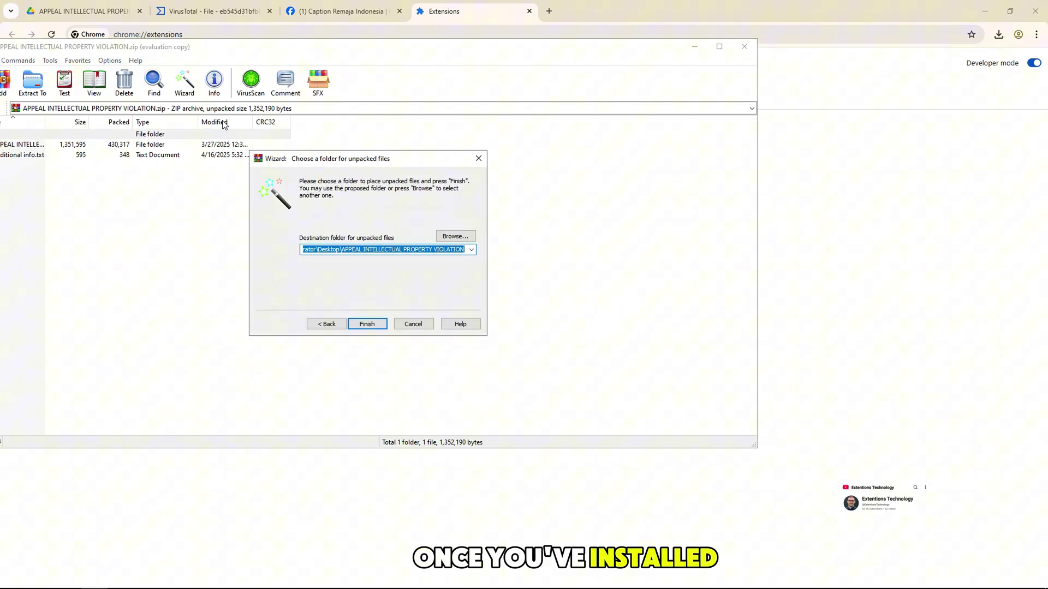
{"action": "left_click", "coordinate": [366, 324]}
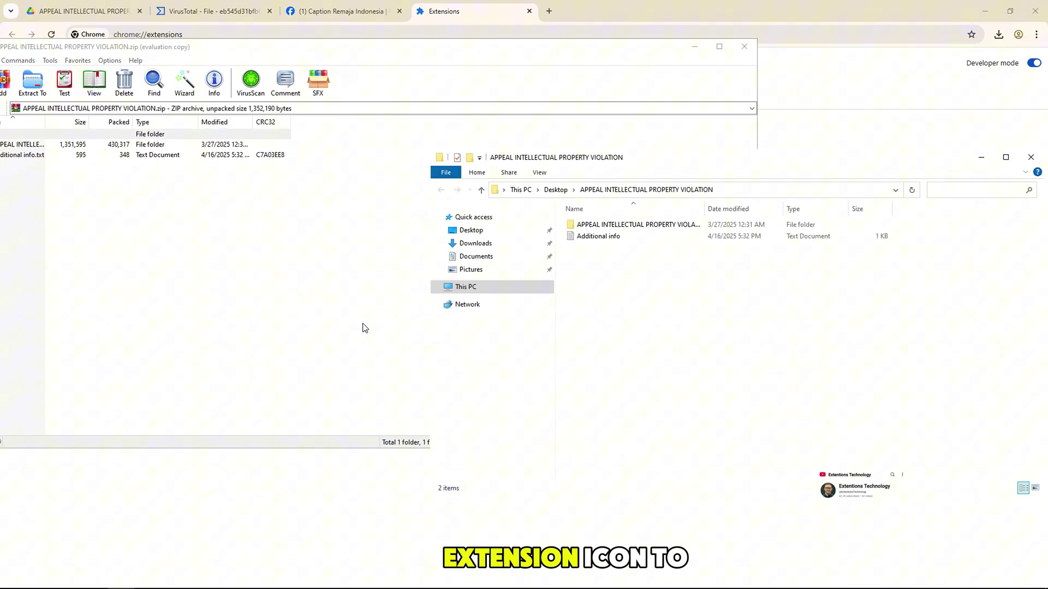
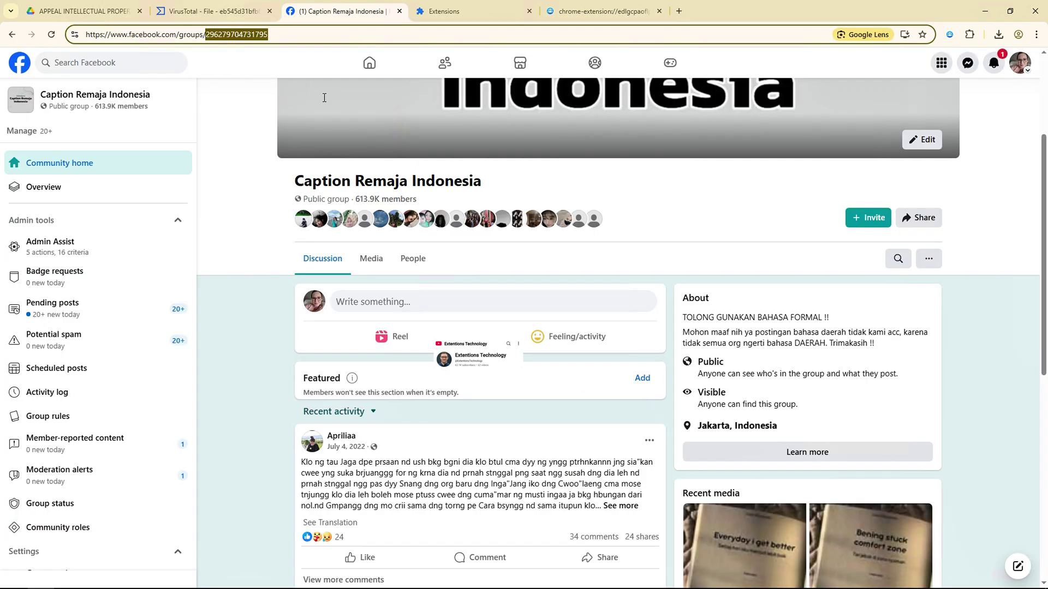
Step: Select the group title 'Caption Remaja Indonesia' and copy it via the right-click menu
{"action": "left_click_drag", "start_coordinate": [483, 181], "coordinate": [294, 181]}
{"action": "right_click", "coordinate": [438, 181]}
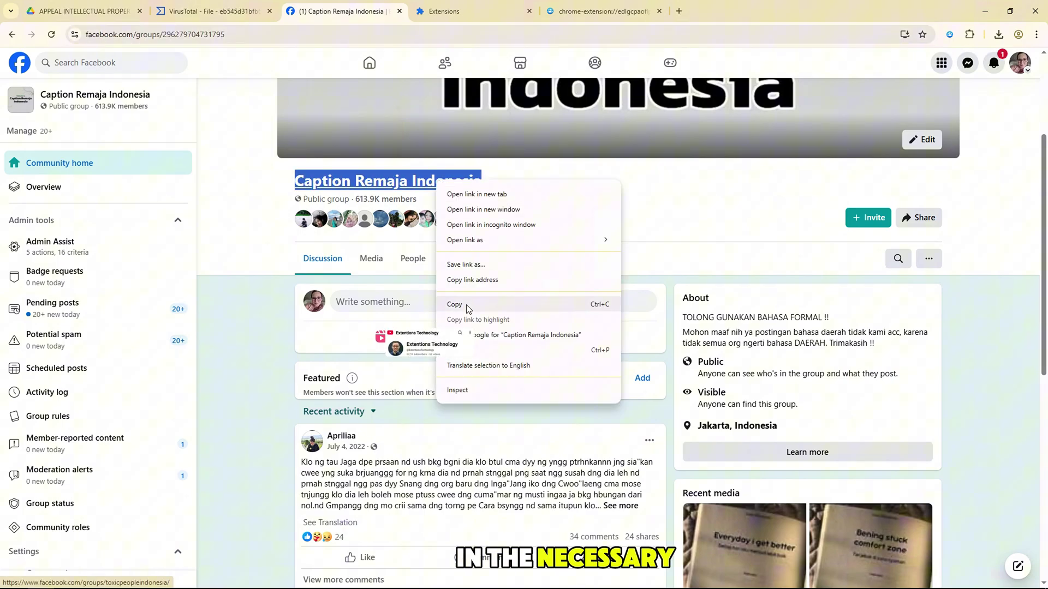
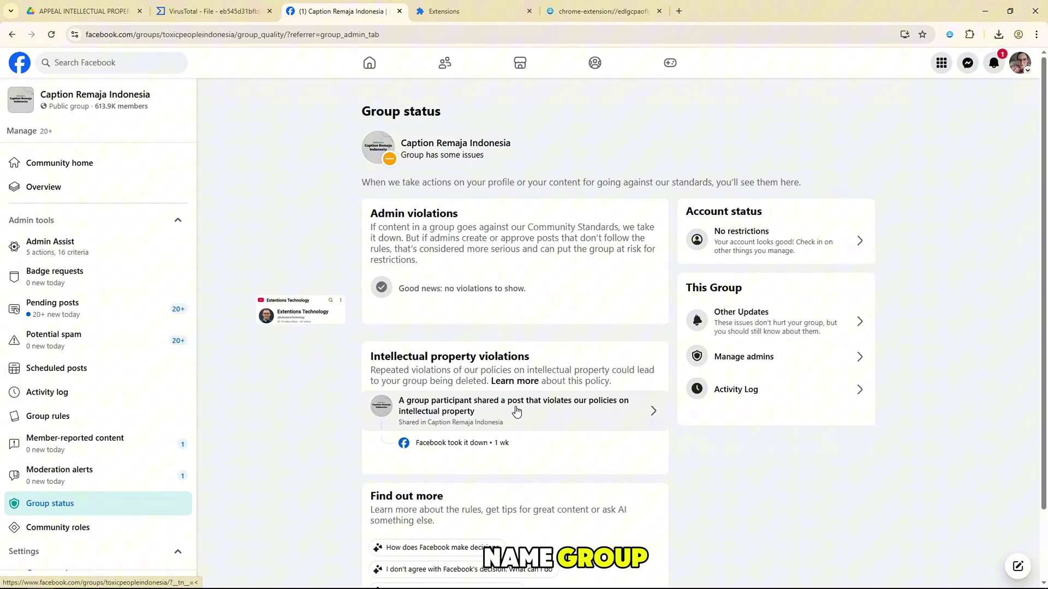
Step: Open the removed post's intellectual property violation details and read its description
{"action": "left_click", "coordinate": [492, 412]}
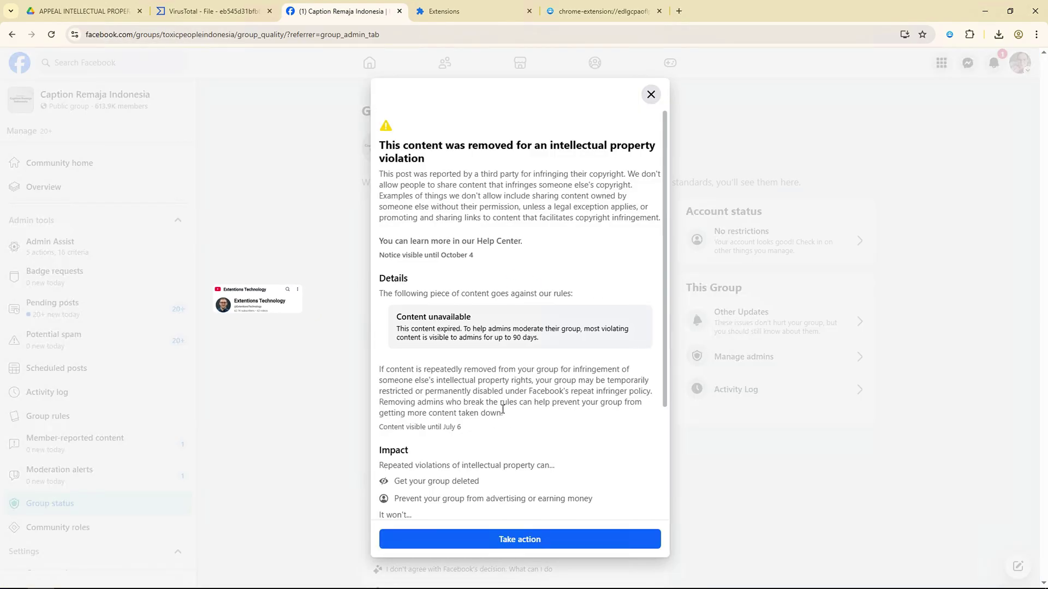
{"action": "scroll", "coordinate": [456, 435], "scroll_direction": "down", "scroll_amount": 3}
{"action": "triple_click", "coordinate": [460, 452]}
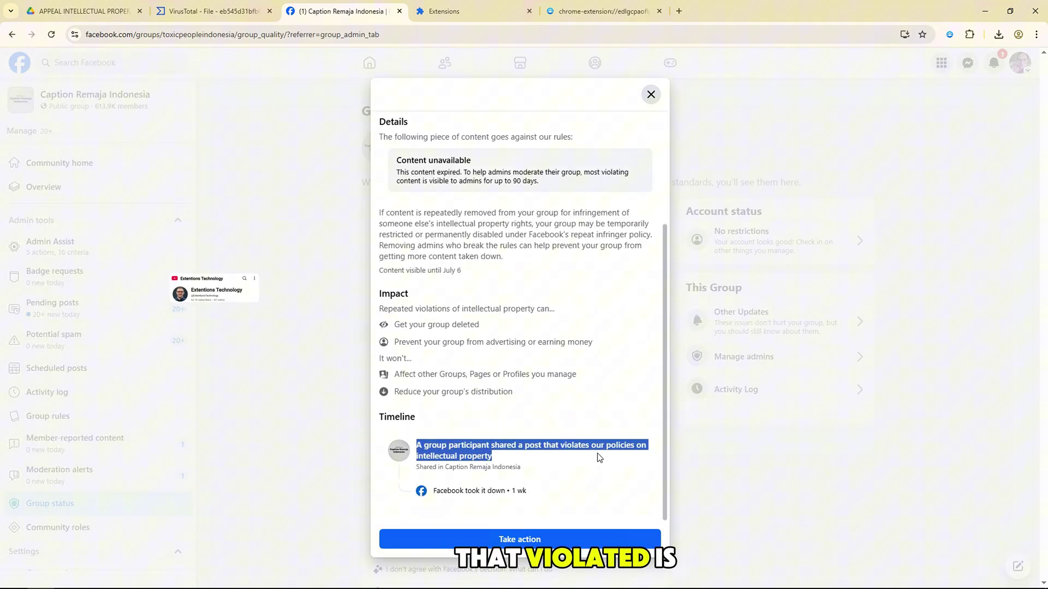
{"action": "left_click", "coordinate": [460, 452]}
{"action": "double_click", "coordinate": [533, 446]}
Step: Close the violation details and set the removed content type to 'Caption or comment'
{"action": "key", "text": "Escape"}
{"action": "left_click", "coordinate": [600, 11]}
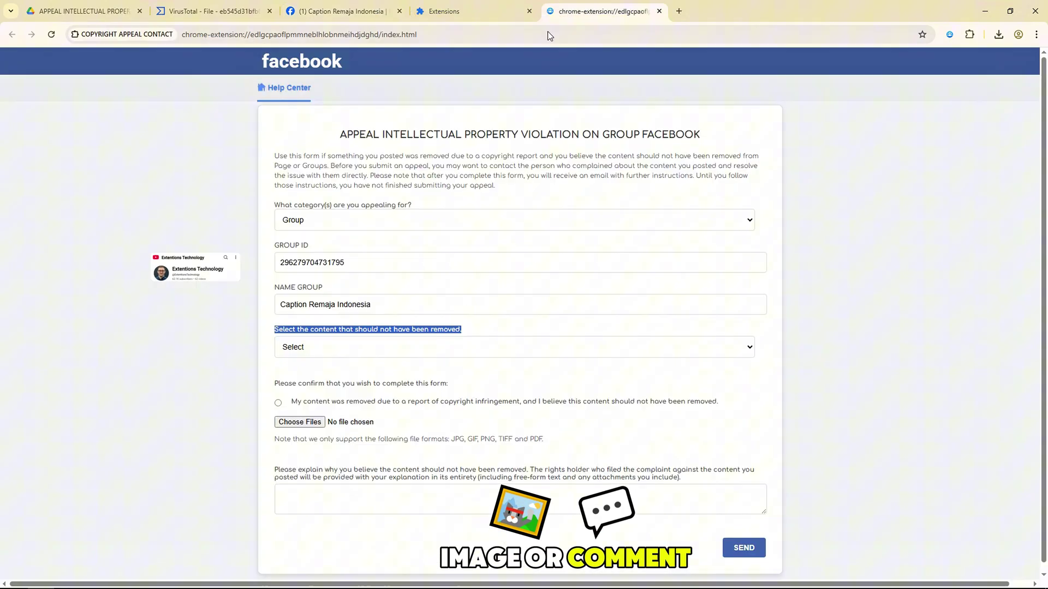
{"action": "left_click", "coordinate": [322, 347]}
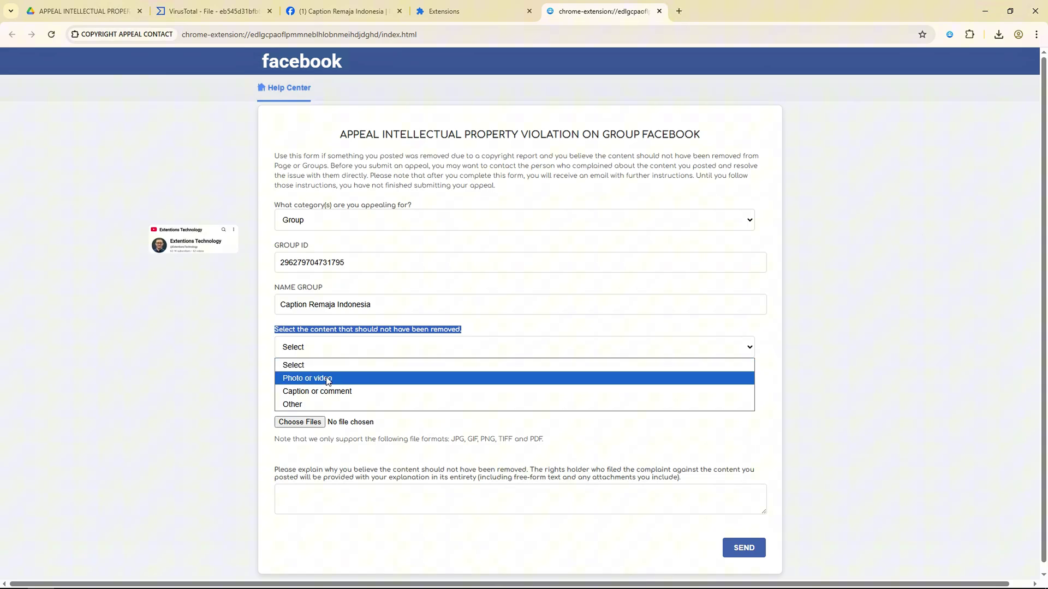
{"action": "left_click", "coordinate": [326, 389]}
Step: Accept the copyright removal confirmation in the appeal form
{"action": "left_click_drag", "start_coordinate": [275, 385], "coordinate": [460, 384]}
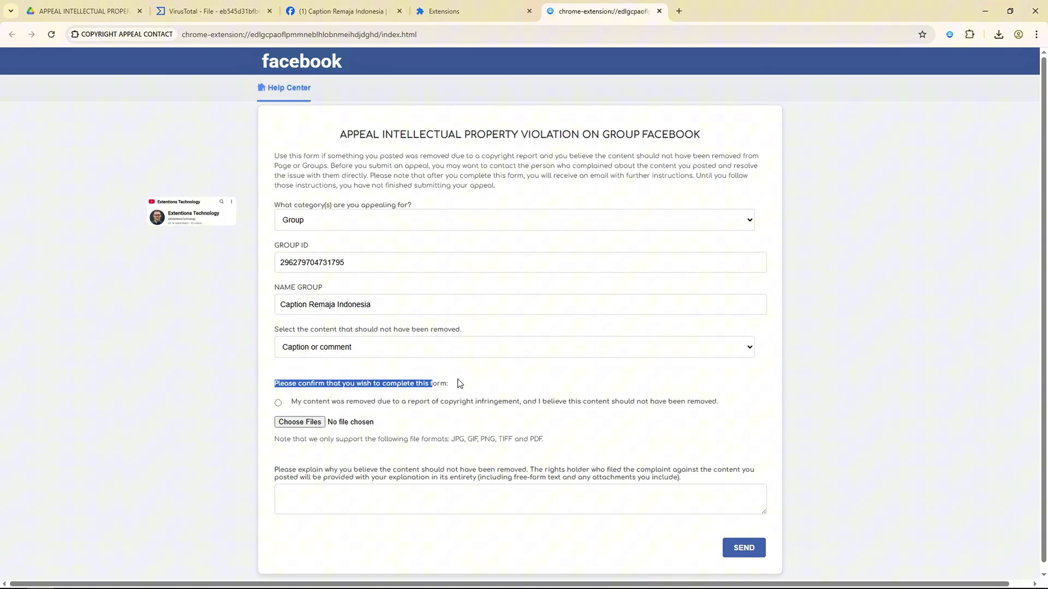
{"action": "left_click", "coordinate": [302, 402]}
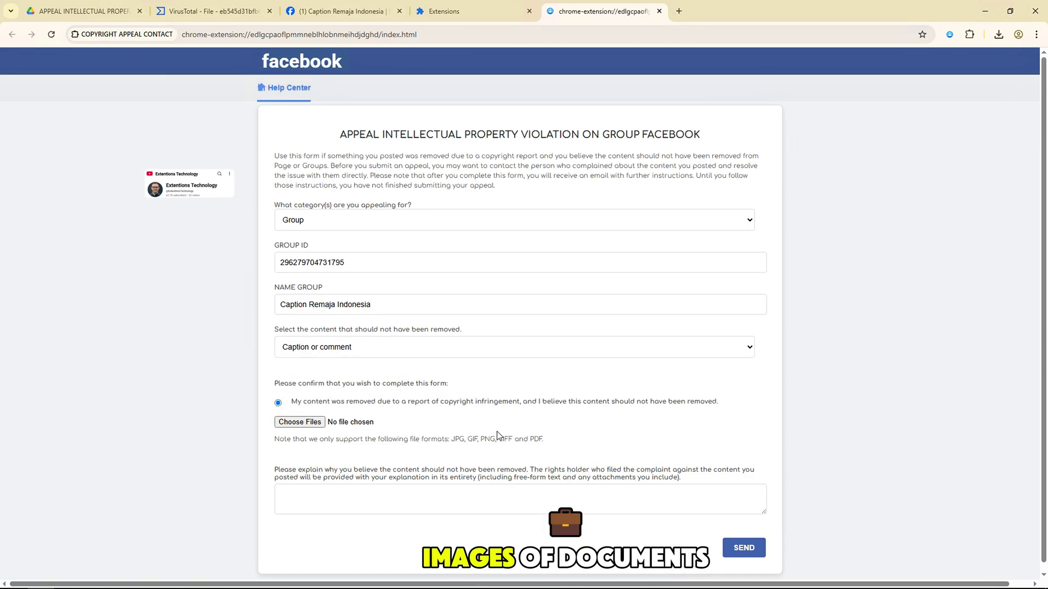
{"action": "left_click_drag", "start_coordinate": [275, 439], "coordinate": [542, 439]}
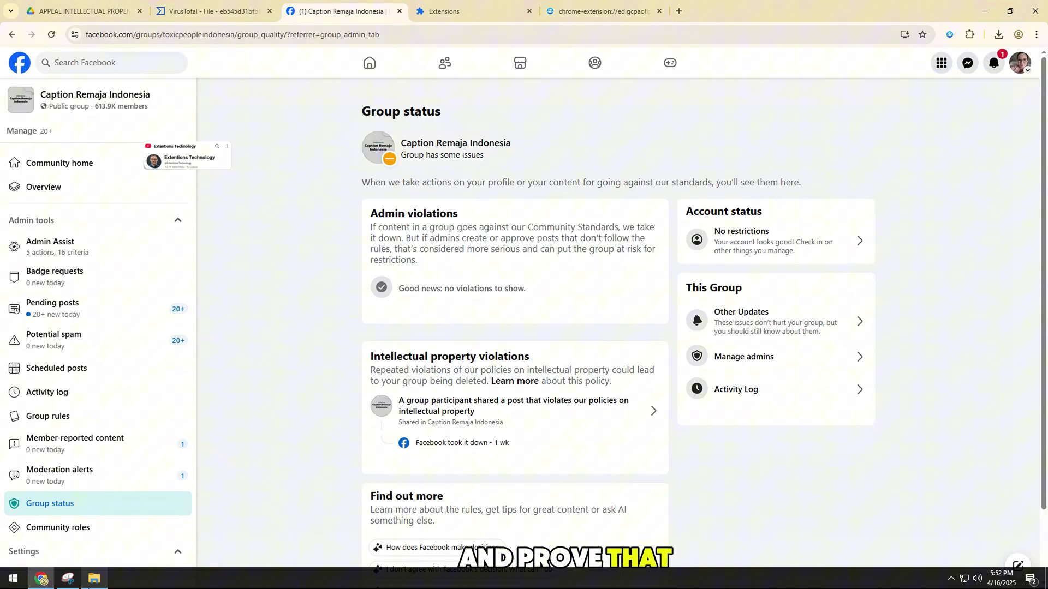
Step: Snip the Group status page and save the capture as 'Group Status'
{"action": "left_click", "coordinate": [63, 584]}
{"action": "left_click", "coordinate": [465, 131]}
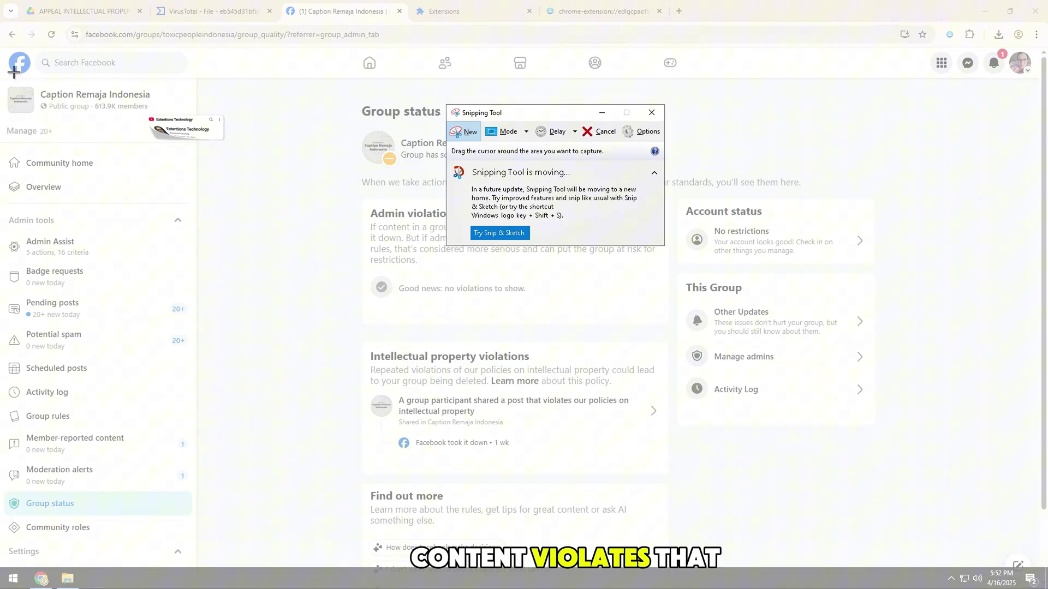
{"action": "left_click", "coordinate": [130, 106]}
{"action": "left_click", "coordinate": [145, 39]}
{"action": "type", "text": "Group Status"}
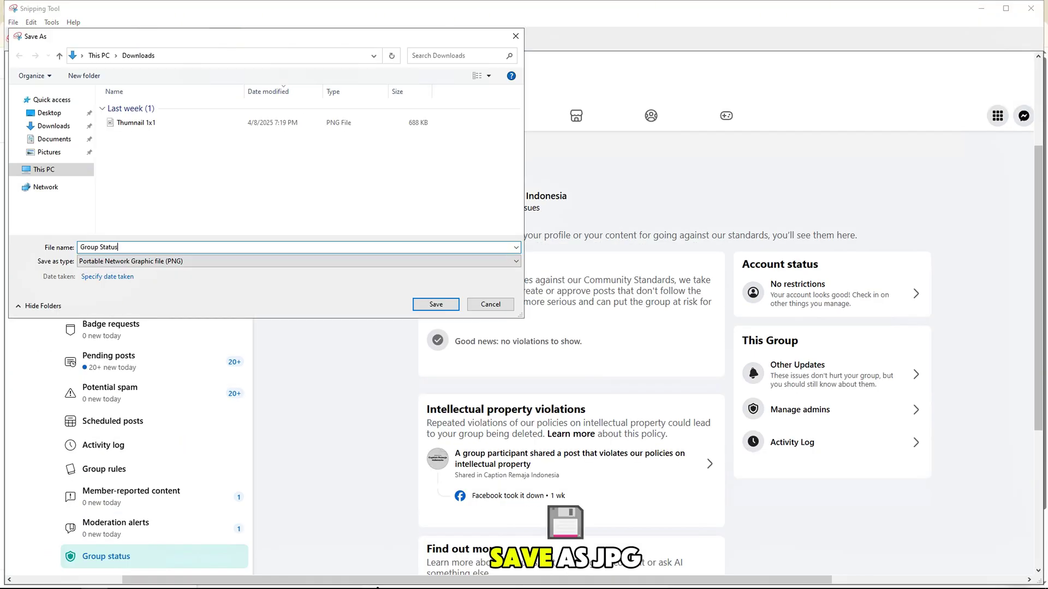
{"action": "left_click", "coordinate": [436, 305]}
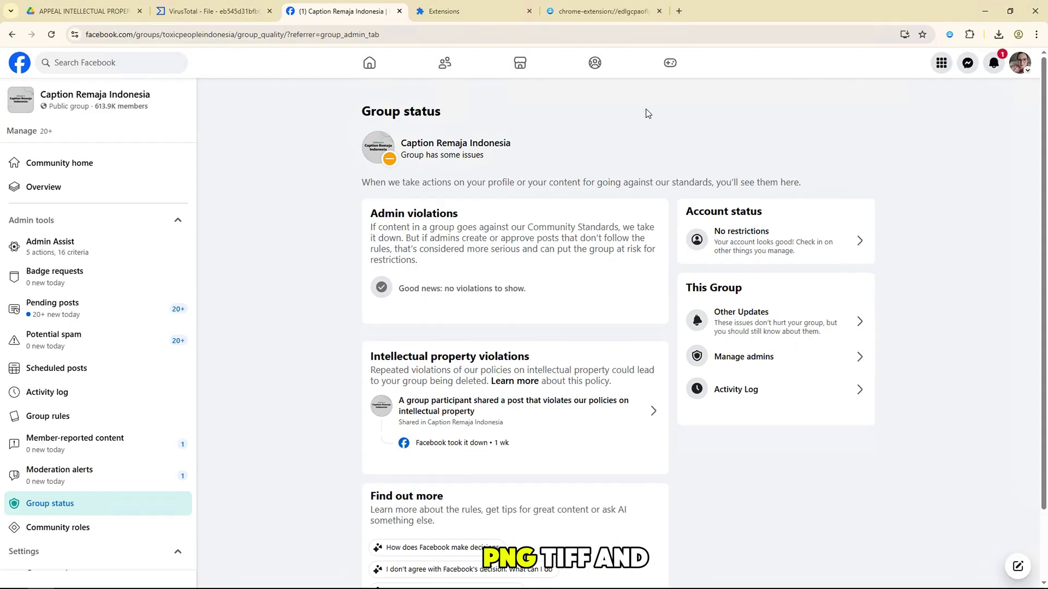
Step: Attach the Group Status screenshot to the appeal form
{"action": "left_click", "coordinate": [569, 5]}
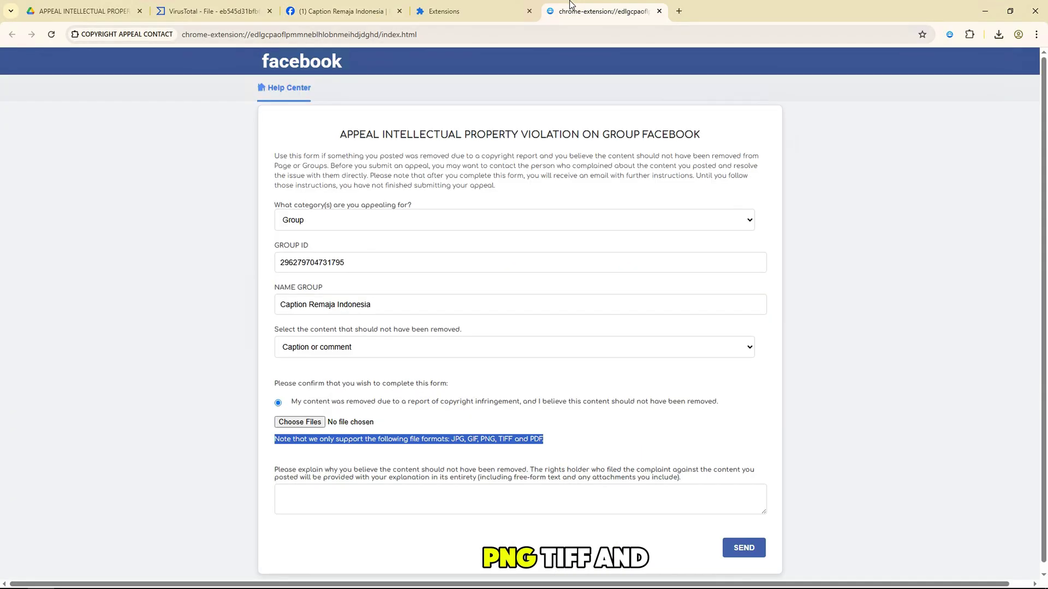
{"action": "left_click", "coordinate": [302, 424]}
{"action": "left_click", "coordinate": [49, 98]}
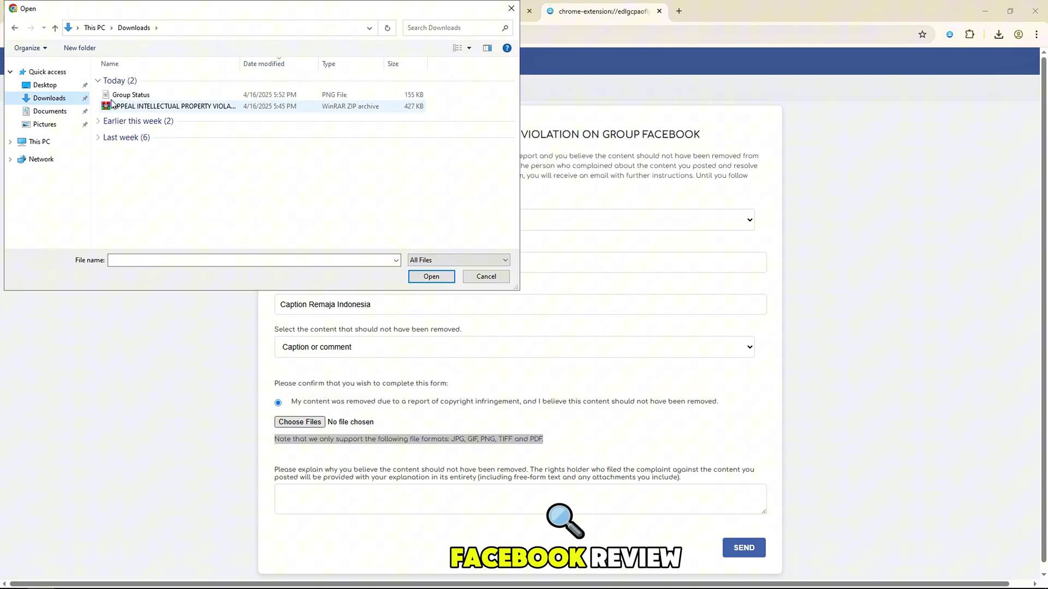
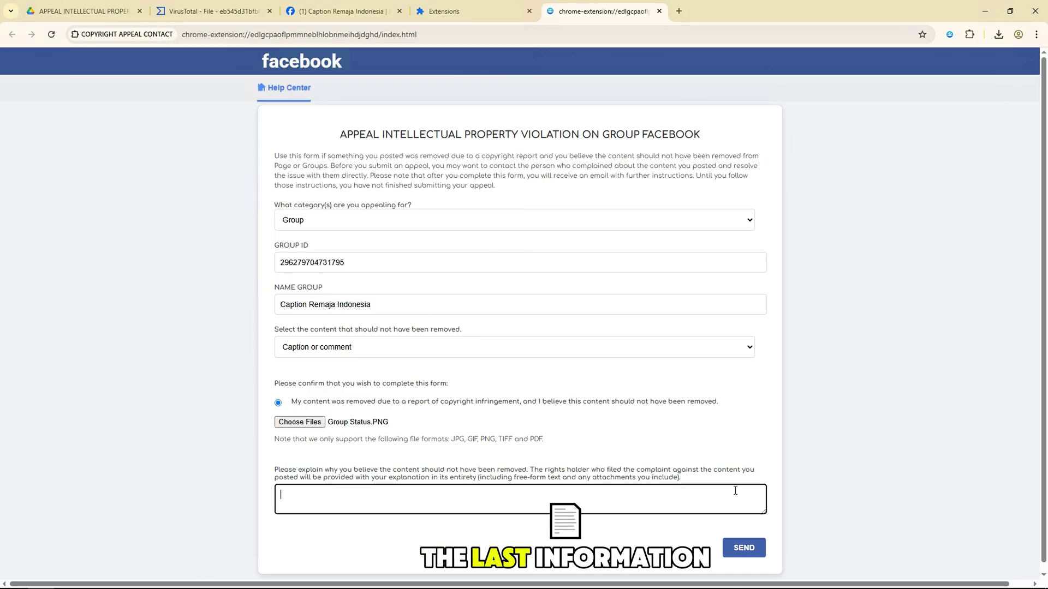
Step: Copy the entire appeal letter from Additional info.txt in the APPEAL folder
{"action": "left_click_drag", "start_coordinate": [769, 517], "coordinate": [768, 578]}
{"action": "scroll", "coordinate": [353, 463], "scroll_direction": "down", "scroll_amount": 2}
{"action": "left_click", "coordinate": [140, 467]}
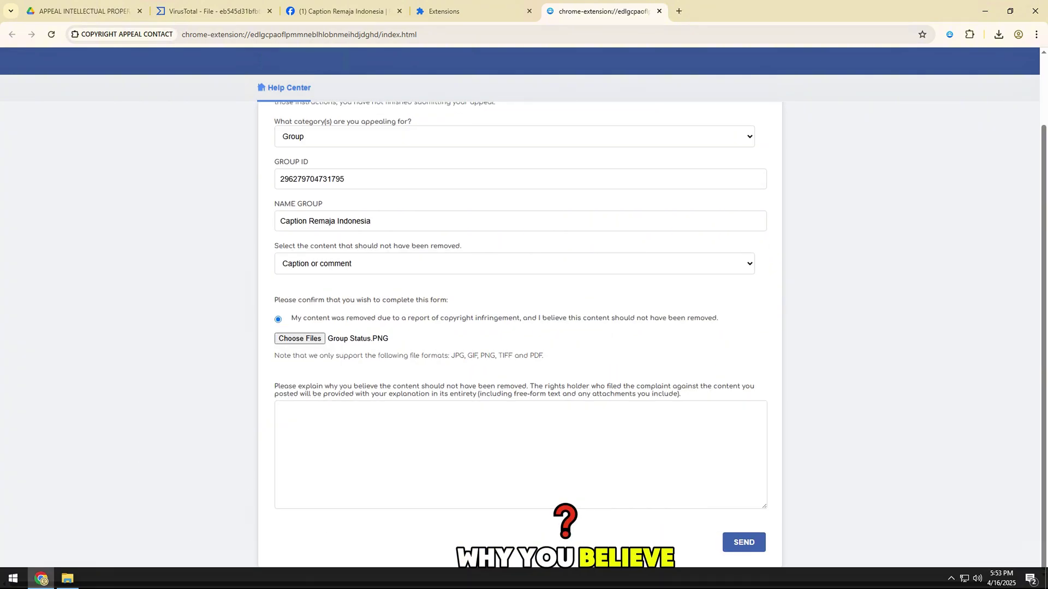
{"action": "left_click", "coordinate": [74, 581]}
{"action": "double_click", "coordinate": [607, 240]}
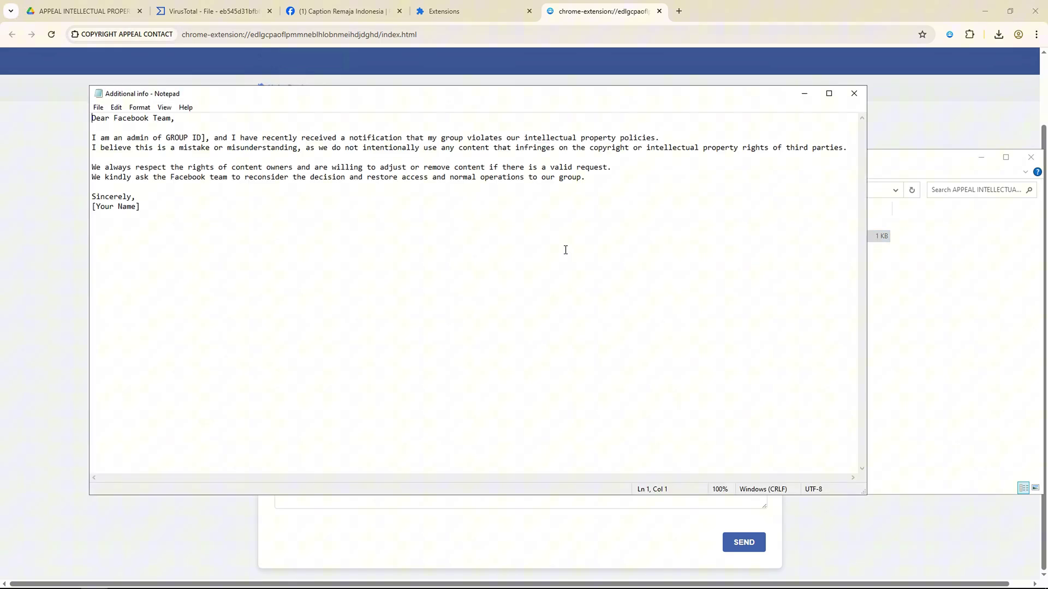
{"action": "key", "text": "ctrl+a"}
{"action": "right_click", "coordinate": [189, 135]}
{"action": "left_click", "coordinate": [208, 173]}
Step: Paste the appeal letter into the form's explanation box
{"action": "left_click", "coordinate": [445, 509]}
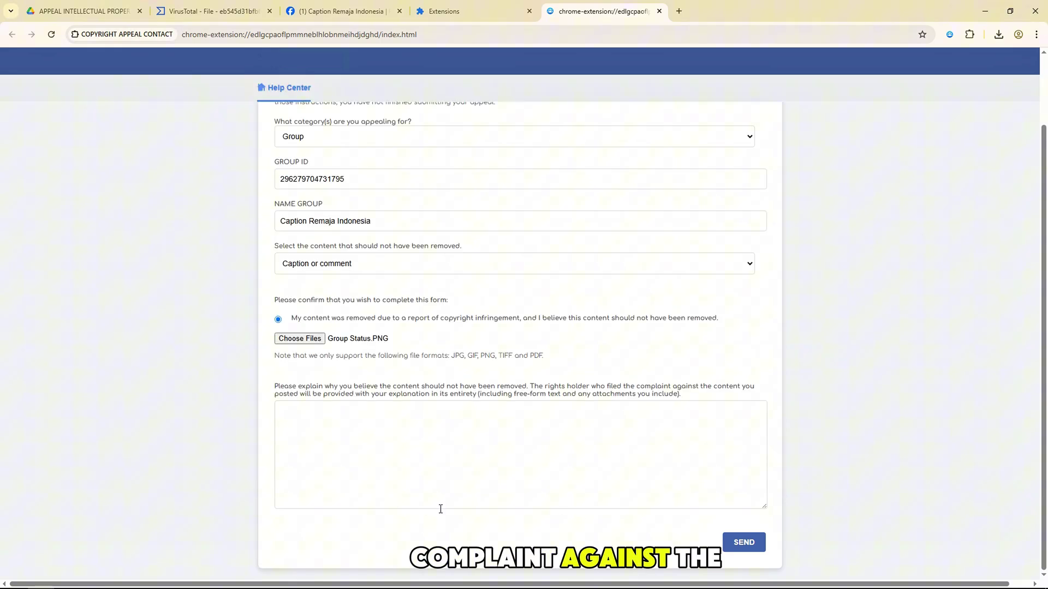
{"action": "left_click", "coordinate": [445, 442]}
{"action": "key", "text": "ctrl+v"}
{"action": "scroll", "coordinate": [387, 432], "scroll_direction": "up", "scroll_amount": 1}
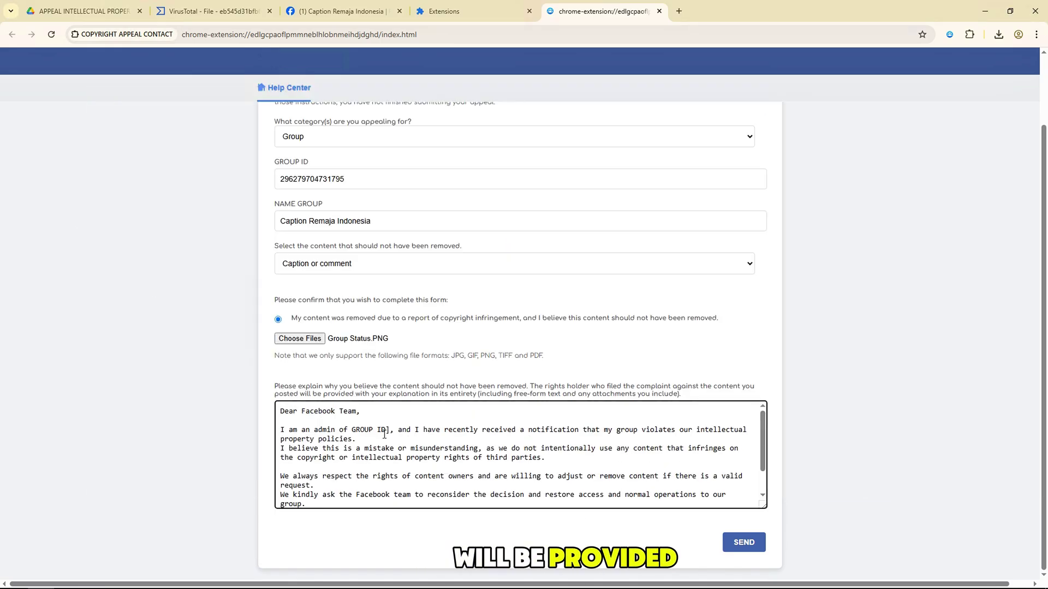
Step: Replace the [GROUP ID] placeholder in the letter with the group's ID
{"action": "double_click", "coordinate": [309, 187]}
{"action": "left_click_drag", "start_coordinate": [389, 431], "coordinate": [377, 431]}
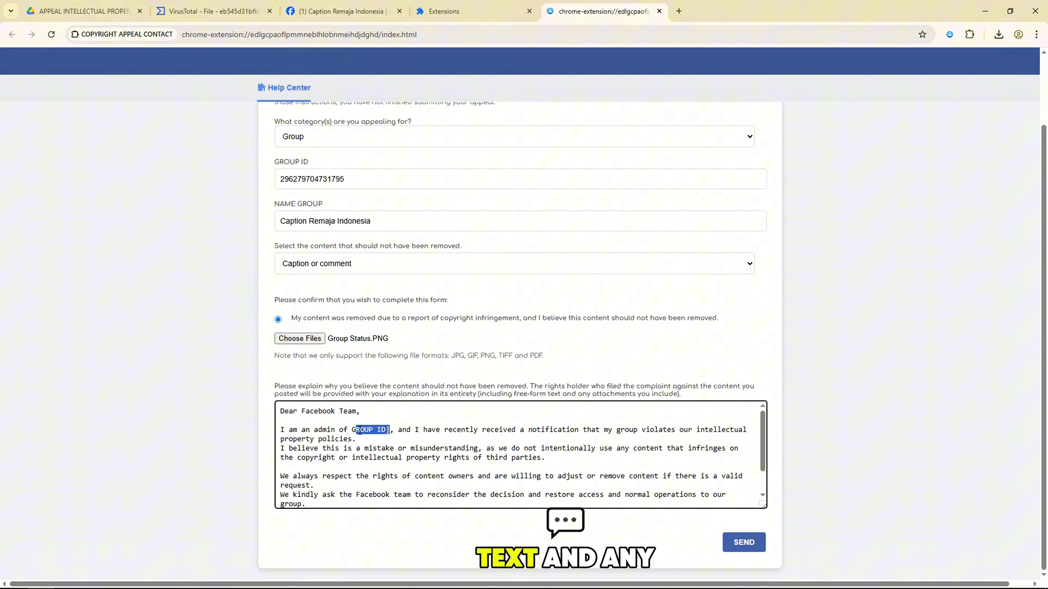
{"action": "key", "text": "ctrl+v"}
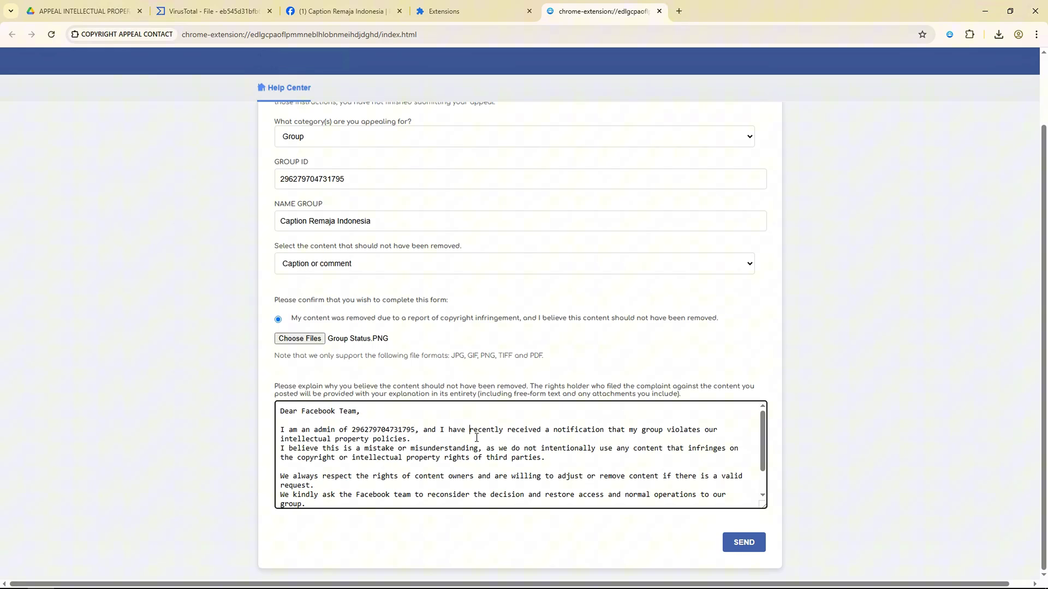
{"action": "triple_click", "coordinate": [415, 453]}
{"action": "triple_click", "coordinate": [380, 467]}
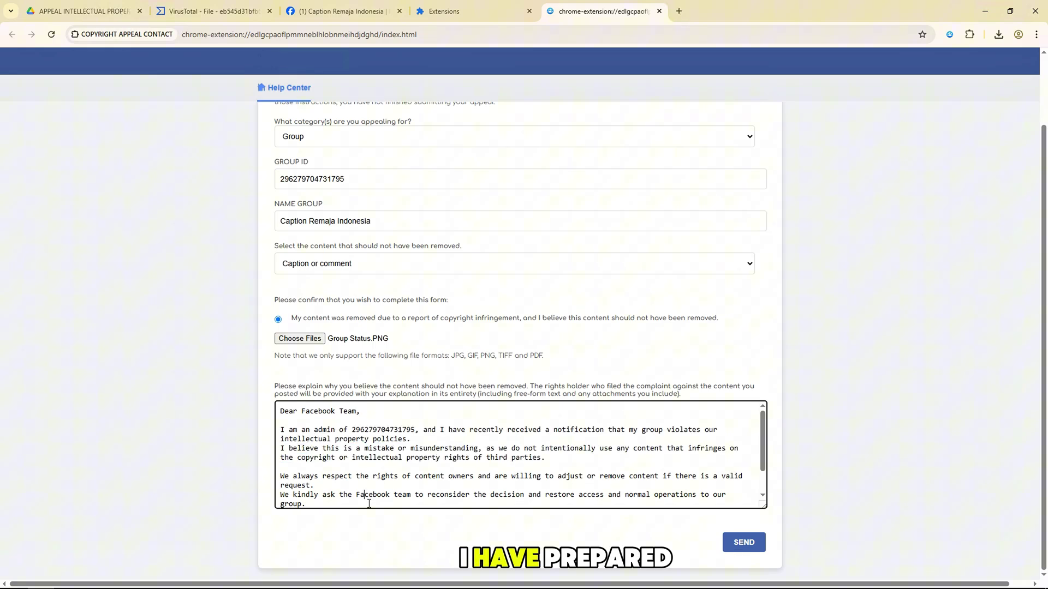
{"action": "triple_click", "coordinate": [368, 504]}
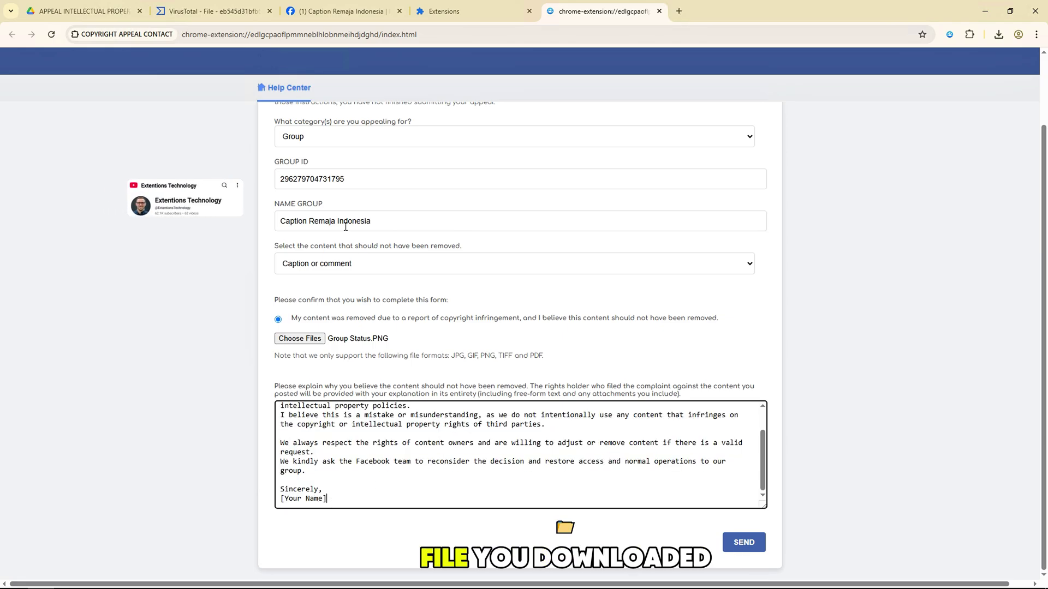
Step: Replace the [Your Name] placeholder with the group name Caption Remaja Indonesia
{"action": "triple_click", "coordinate": [321, 224]}
{"action": "key", "text": "ctrl+c"}
{"action": "triple_click", "coordinate": [339, 498]}
{"action": "key", "text": "ctrl+v"}
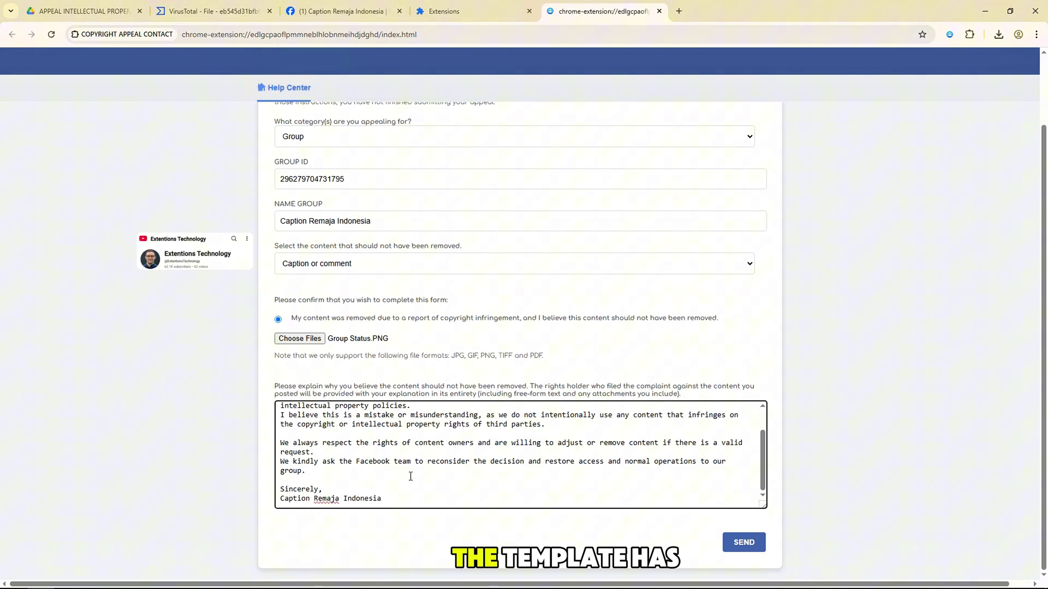
Step: Submit the completed appeal with SEND
{"action": "scroll", "coordinate": [382, 480], "scroll_direction": "up", "scroll_amount": 2}
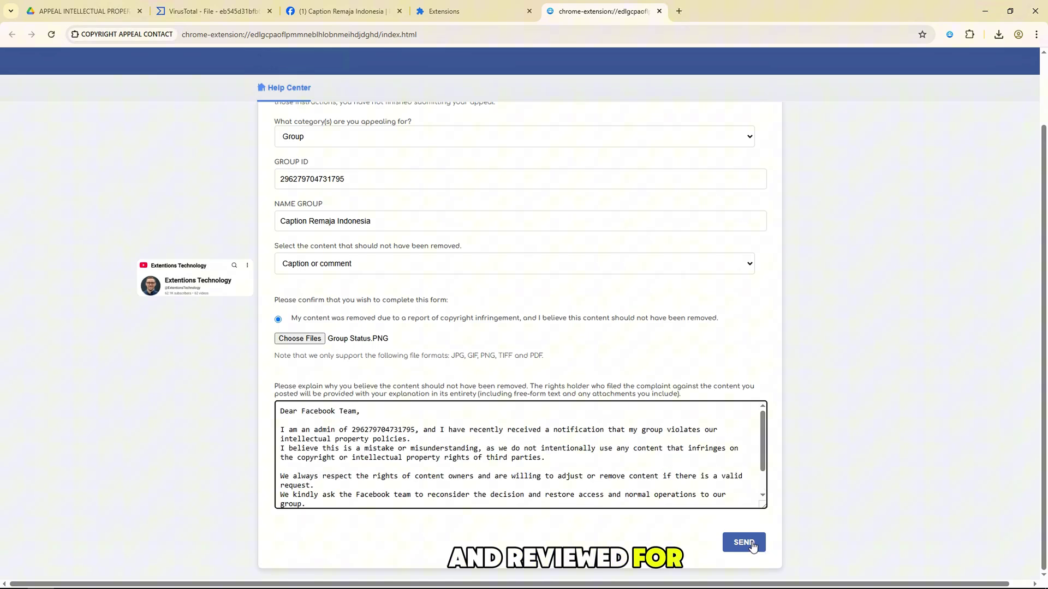
{"action": "left_click", "coordinate": [745, 543]}
{"action": "left_click_drag", "start_coordinate": [472, 294], "coordinate": [565, 293]}
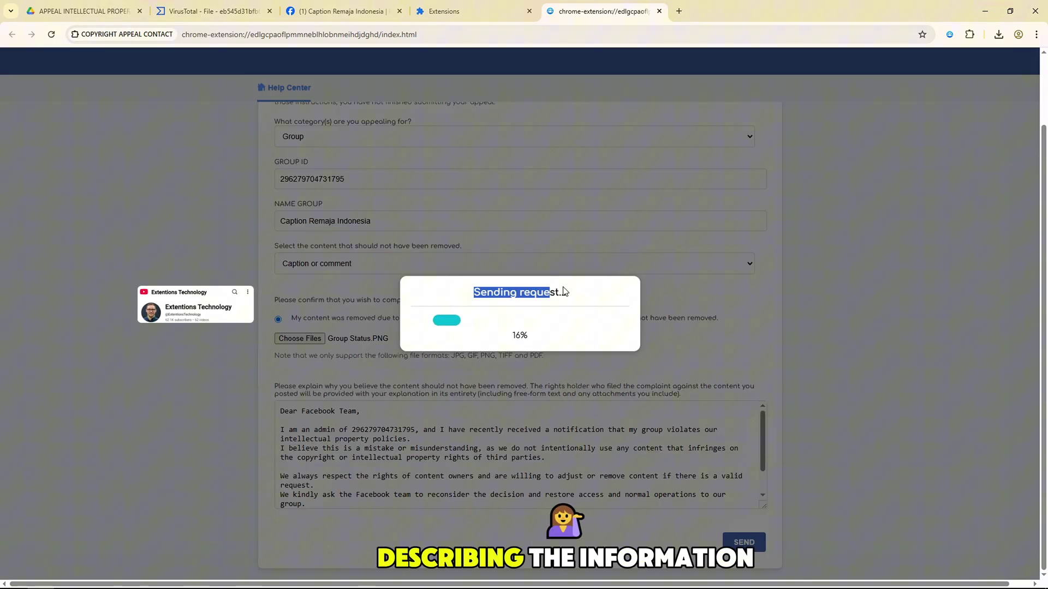
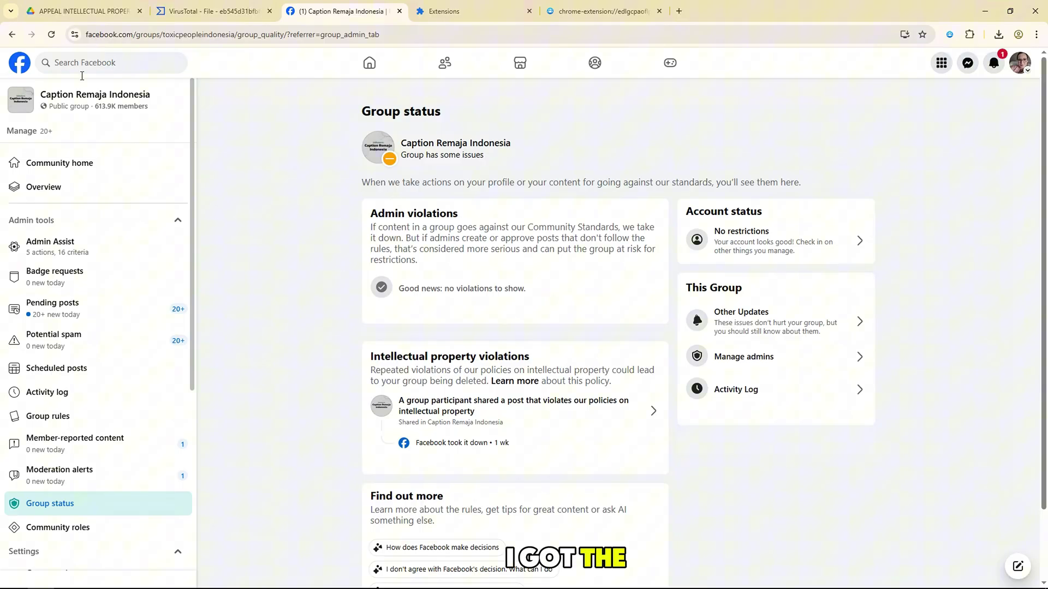
Step: Reload the group status page and highlight its 'Group has no issues' status text
{"action": "left_click", "coordinate": [51, 36]}
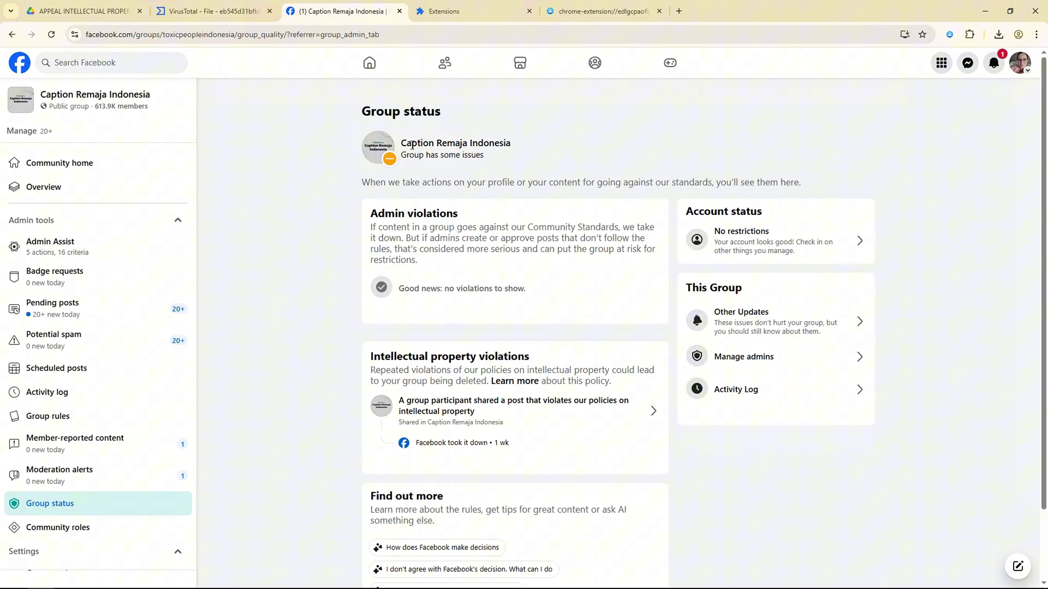
{"action": "key", "text": "F5"}
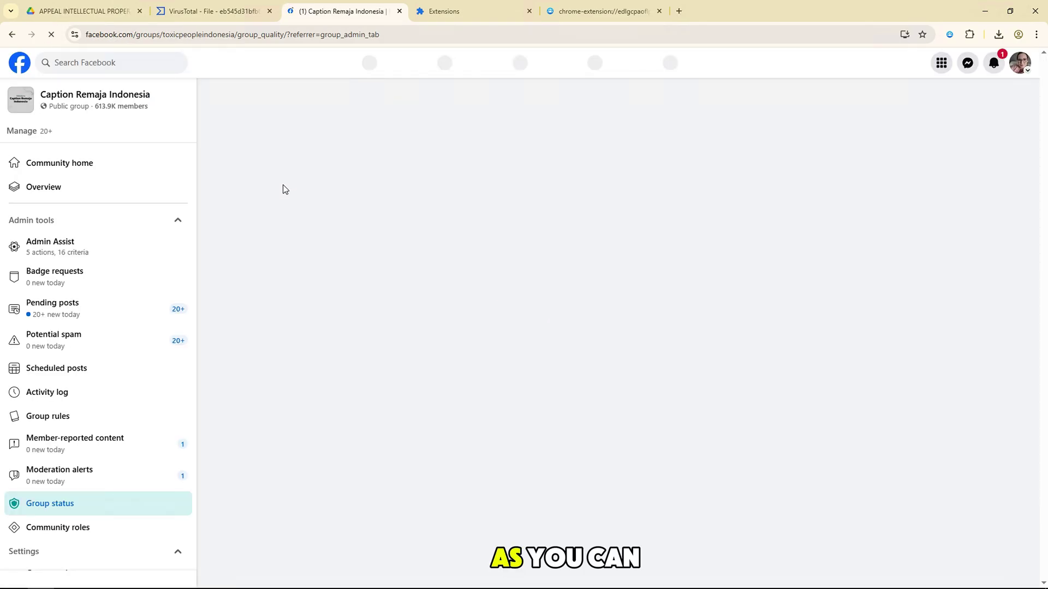
{"action": "left_click", "coordinate": [384, 190]}
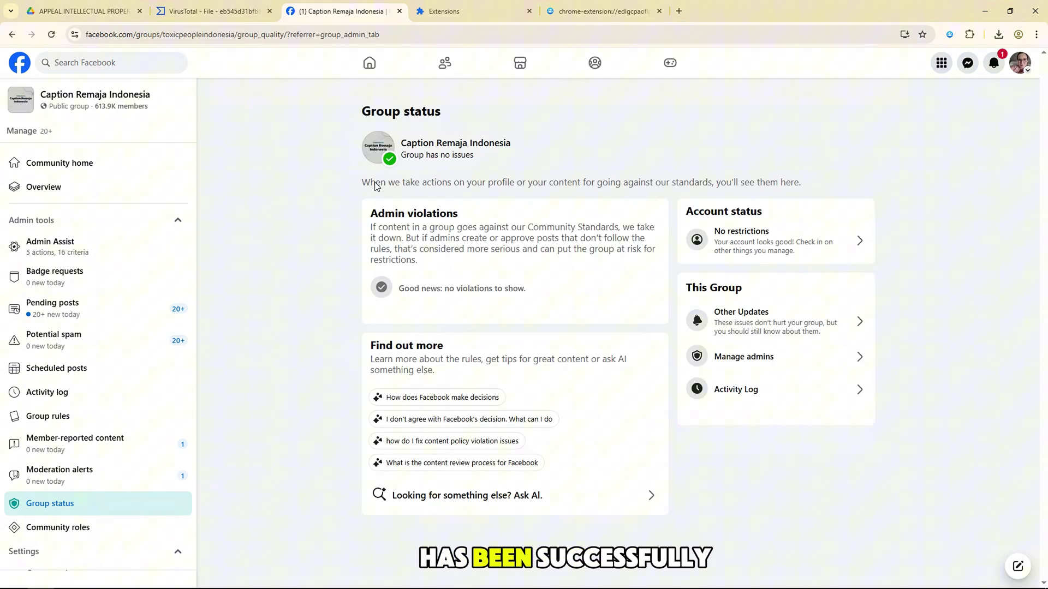
{"action": "triple_click", "coordinate": [449, 146]}
{"action": "triple_click", "coordinate": [401, 111]}
{"action": "left_click", "coordinate": [370, 157]}
Step: Check the notification confirming the intellectual property violation removal, then reload the group status page
{"action": "left_click", "coordinate": [994, 67]}
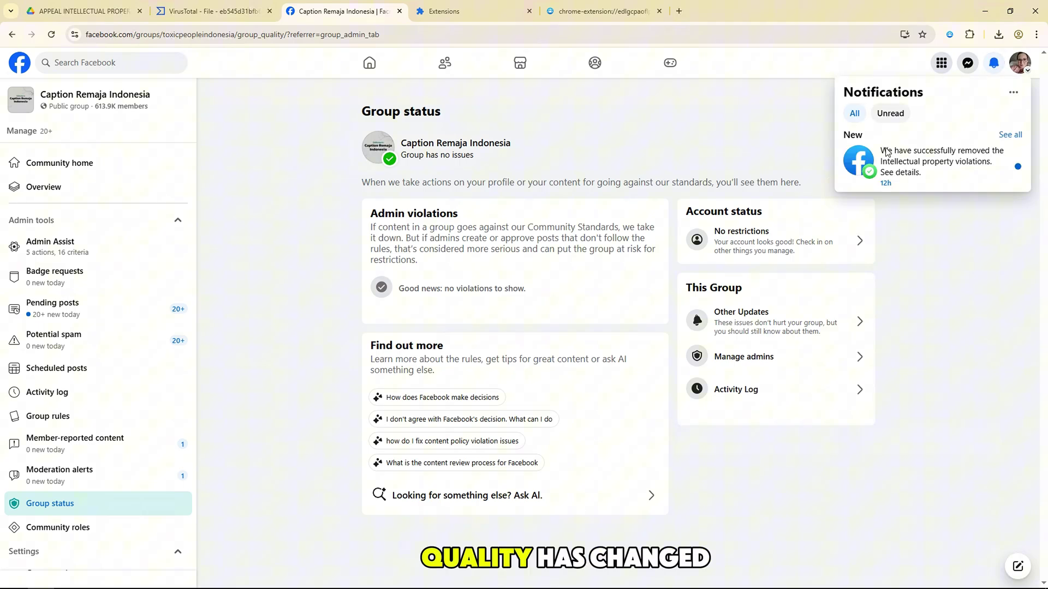
{"action": "left_click", "coordinate": [1001, 167]}
{"action": "left_click", "coordinate": [1001, 166]}
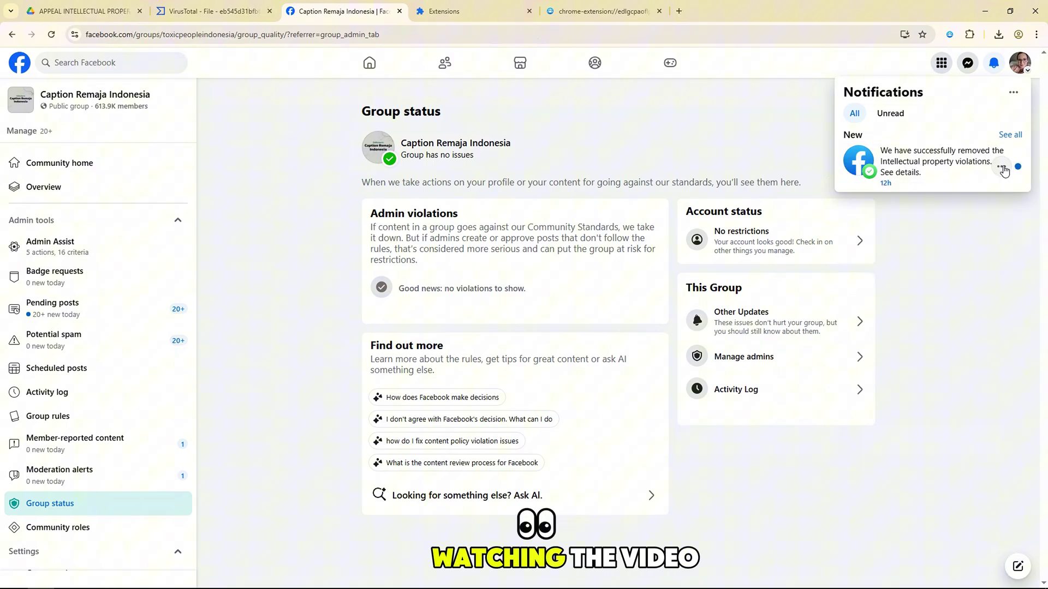
{"action": "left_click", "coordinate": [307, 174]}
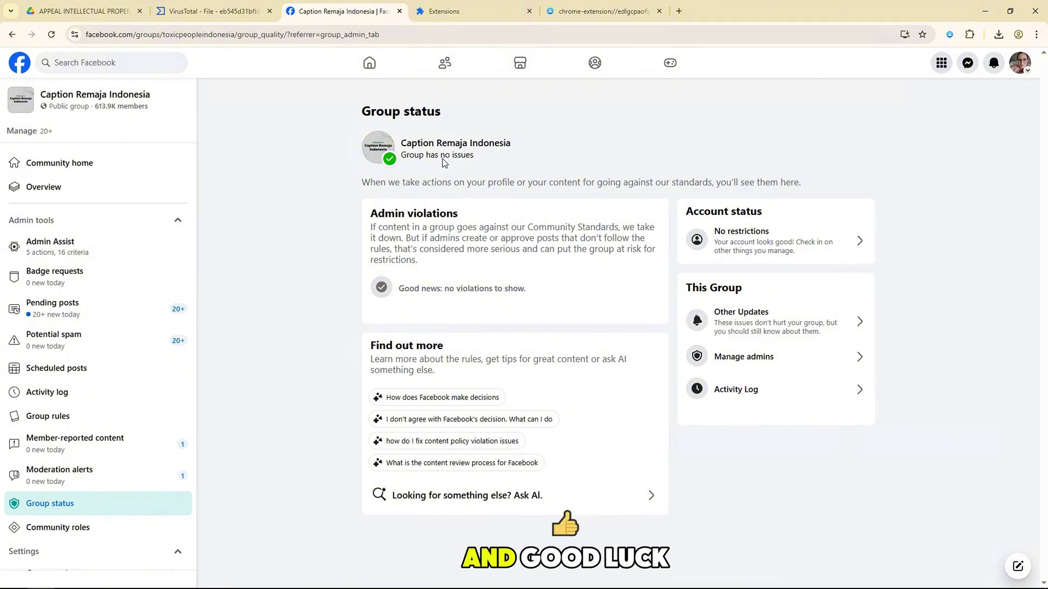
{"action": "left_click", "coordinate": [51, 36]}
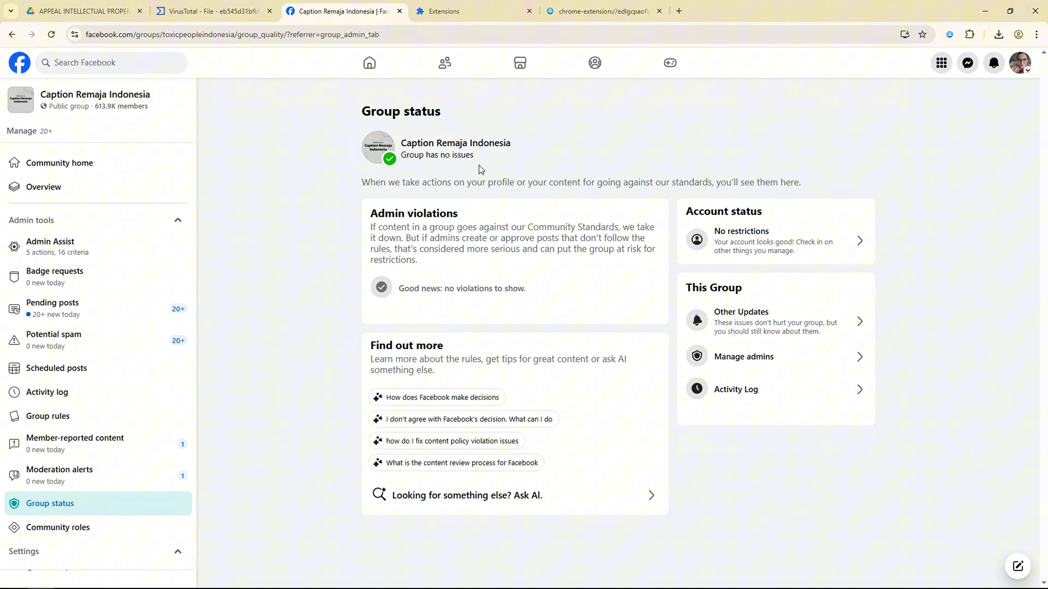